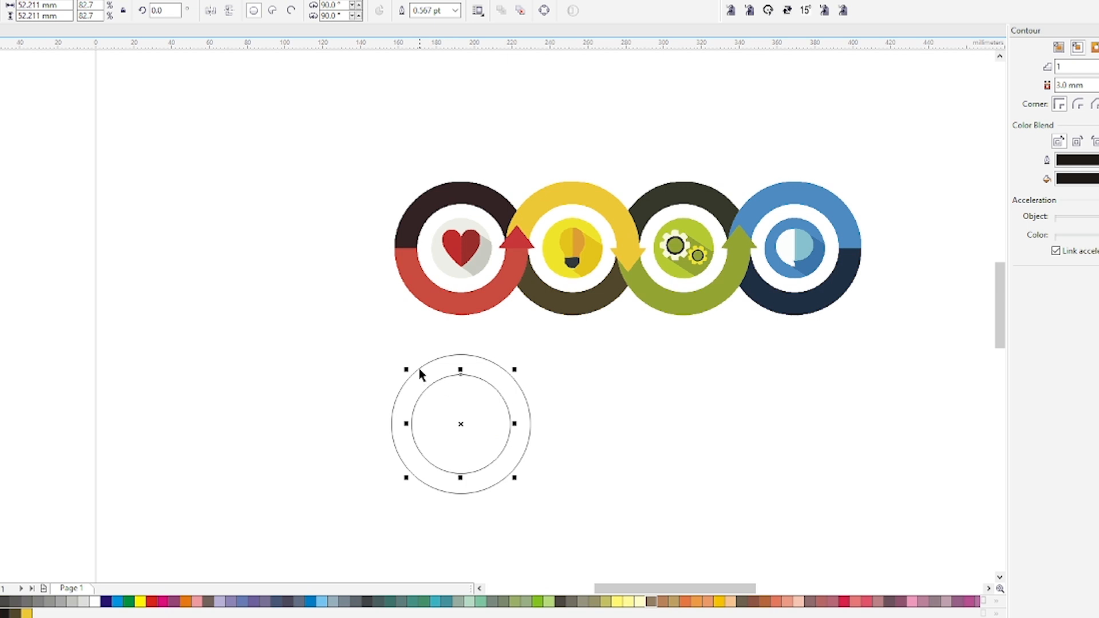
Combine the two concentric circles into a ring and draw a rectangle, about 115 × 54 mm, centred over its lower half
left_click(420, 369, "shift")
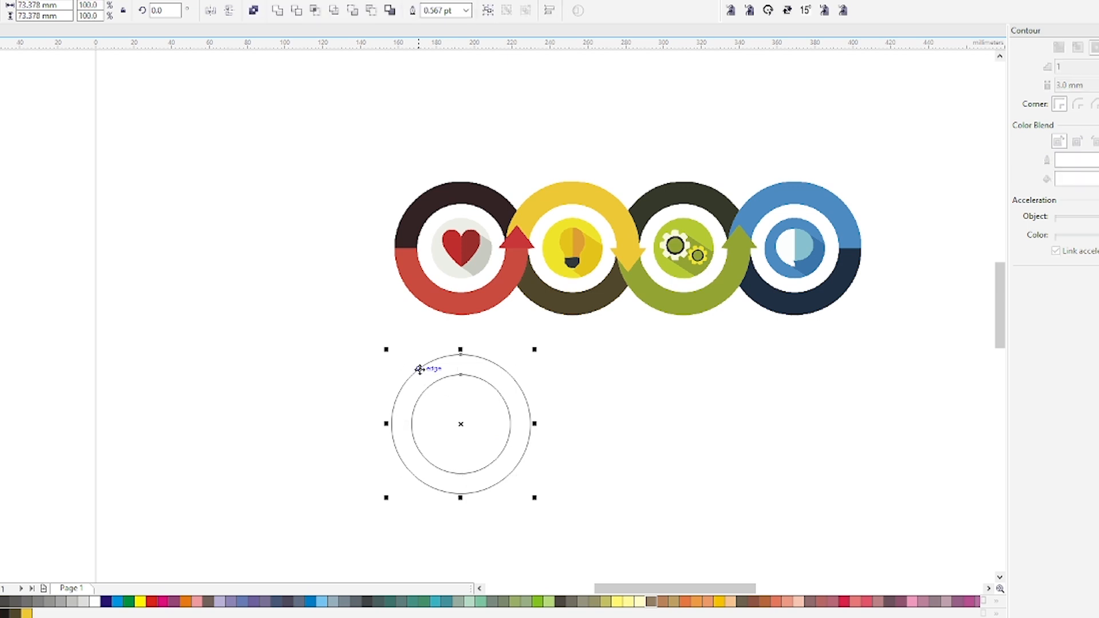
left_click(254, 10)
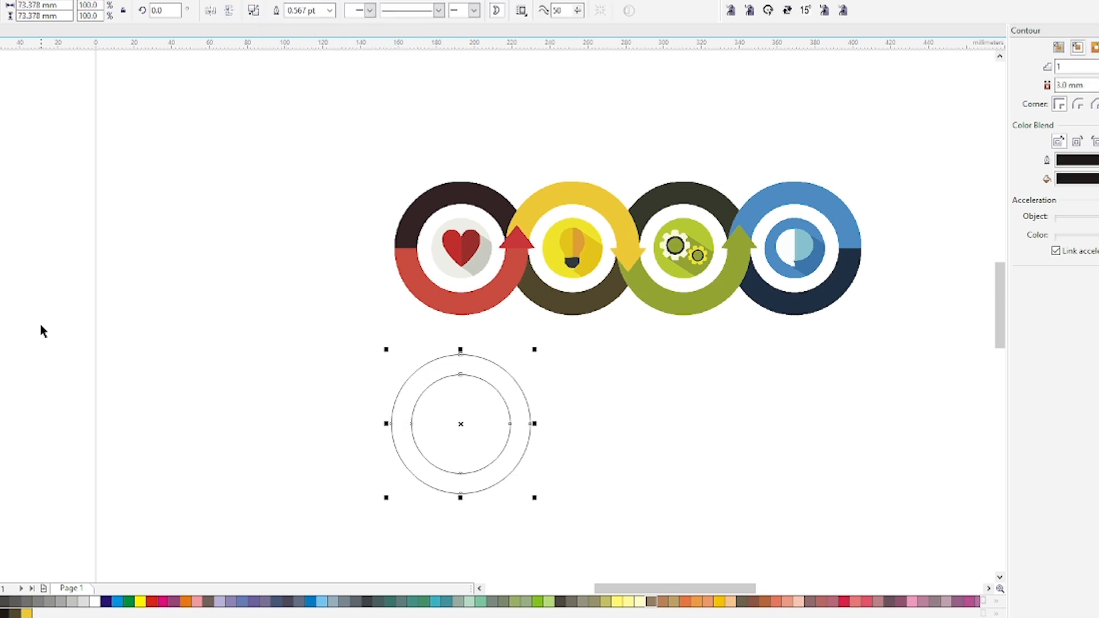
key("F10")
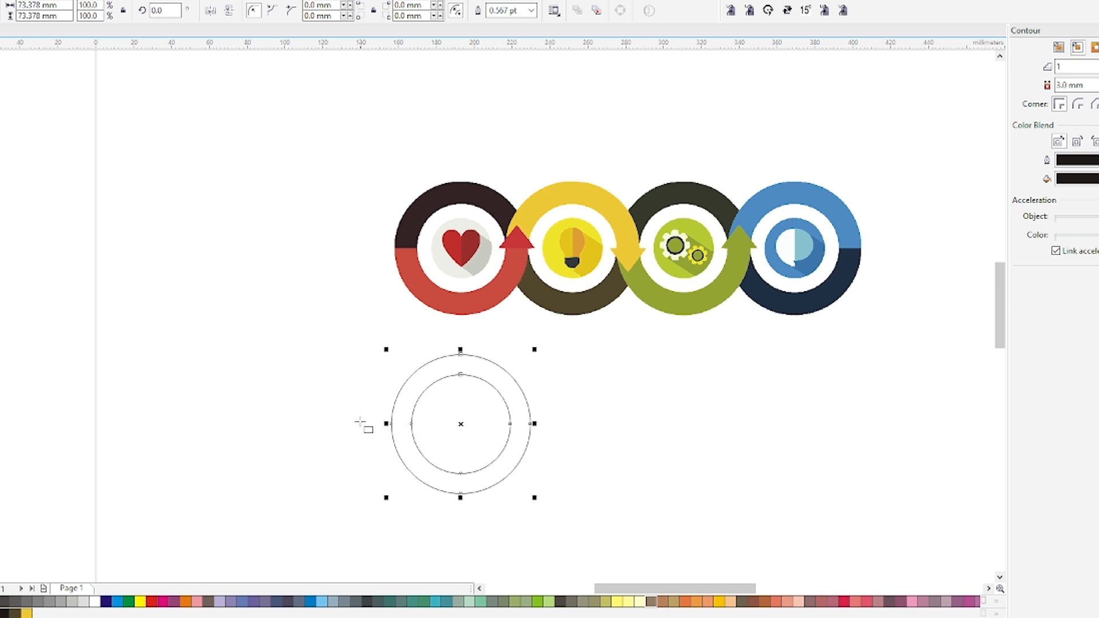
left_click_drag(359, 421, 577, 523)
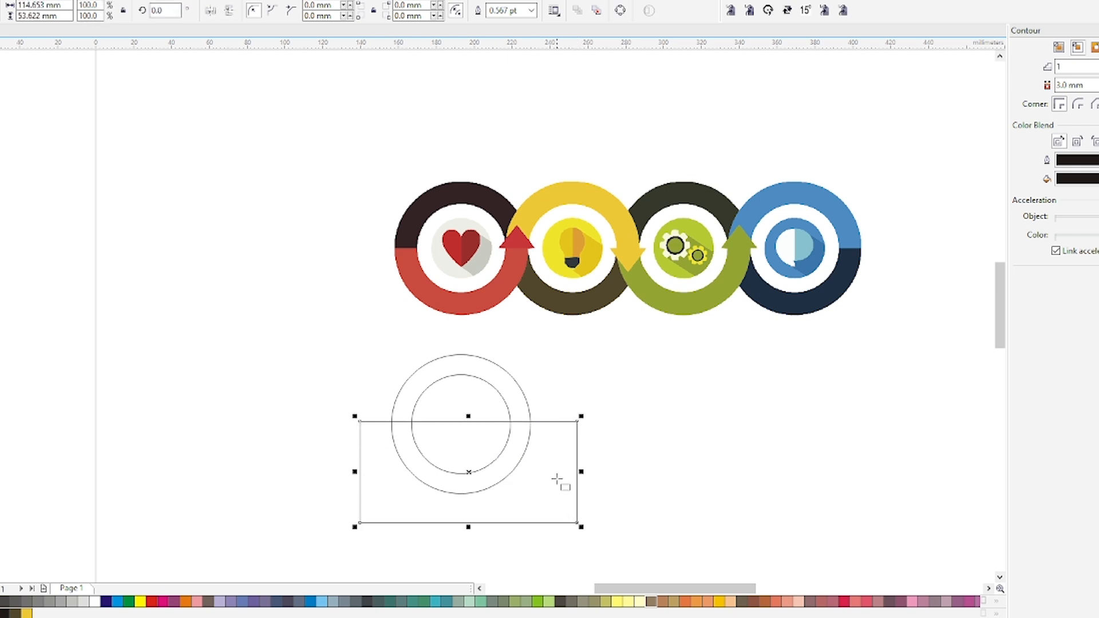
mouse_move(474, 424)
left_mouse_down()
mouse_move(448, 458)
mouse_move(455, 425)
left_mouse_up()
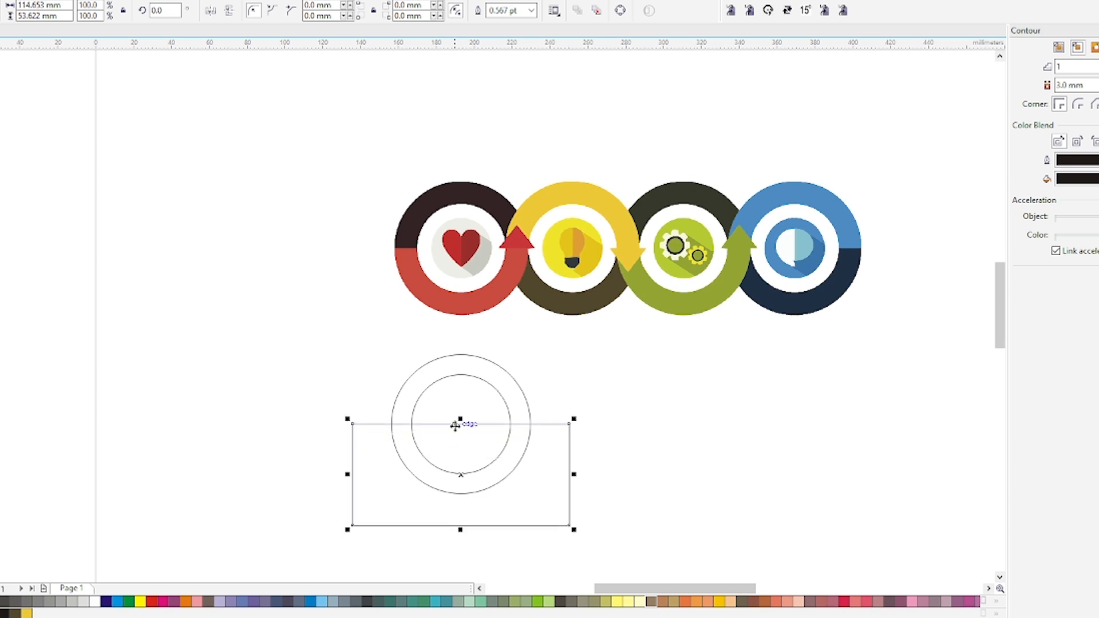
Trim the lower half off the ring using the rectangle, then delete the rectangle
left_click(426, 379, "shift")
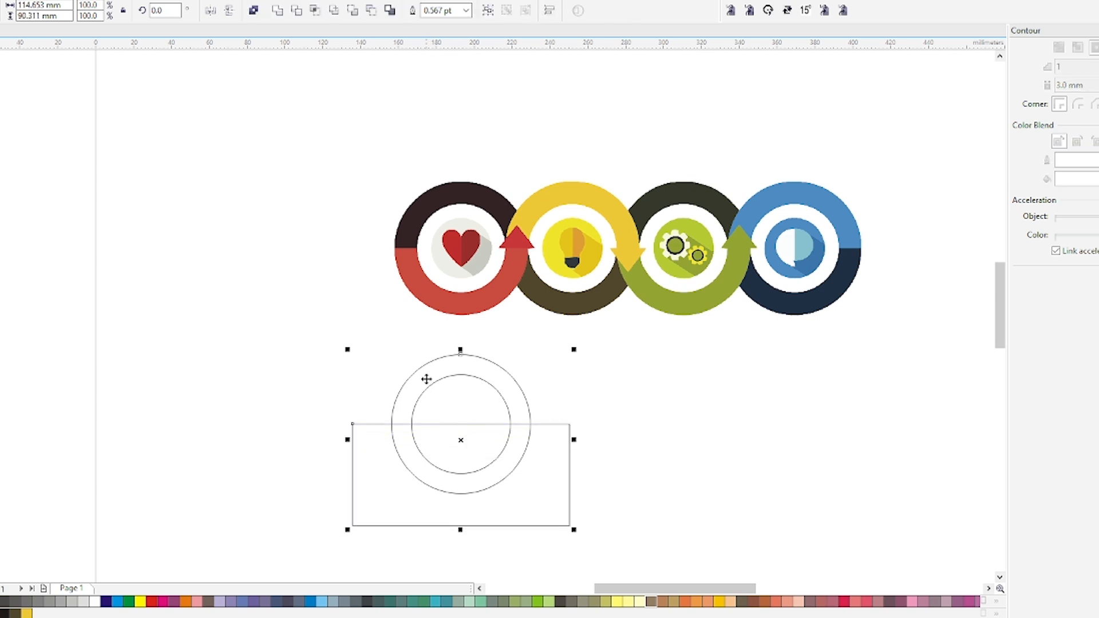
left_click(296, 11)
left_click(498, 459)
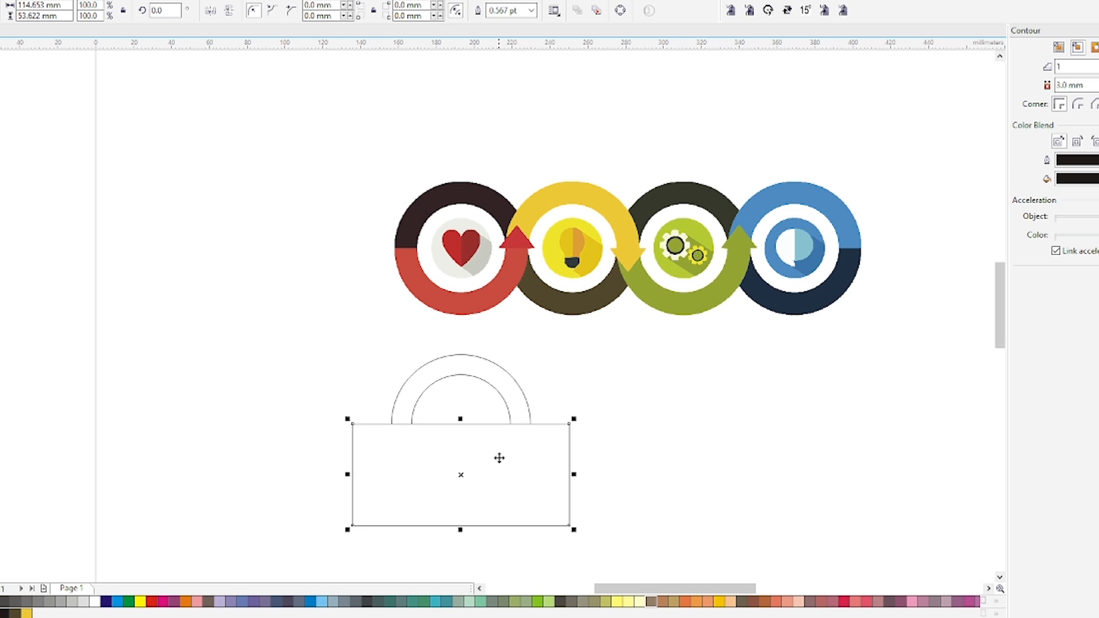
key("Delete")
Mirror a copy of the half ring vertically downward to form the ring's separate lower half
left_click(461, 355)
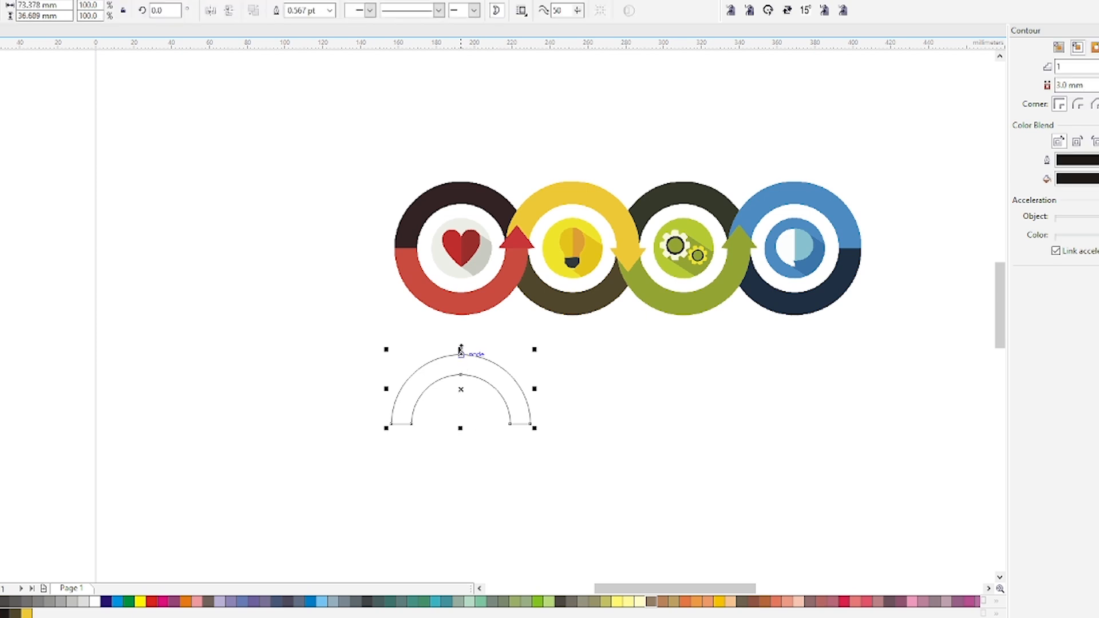
left_click_drag(461, 350, 459, 456)
left_click(611, 450)
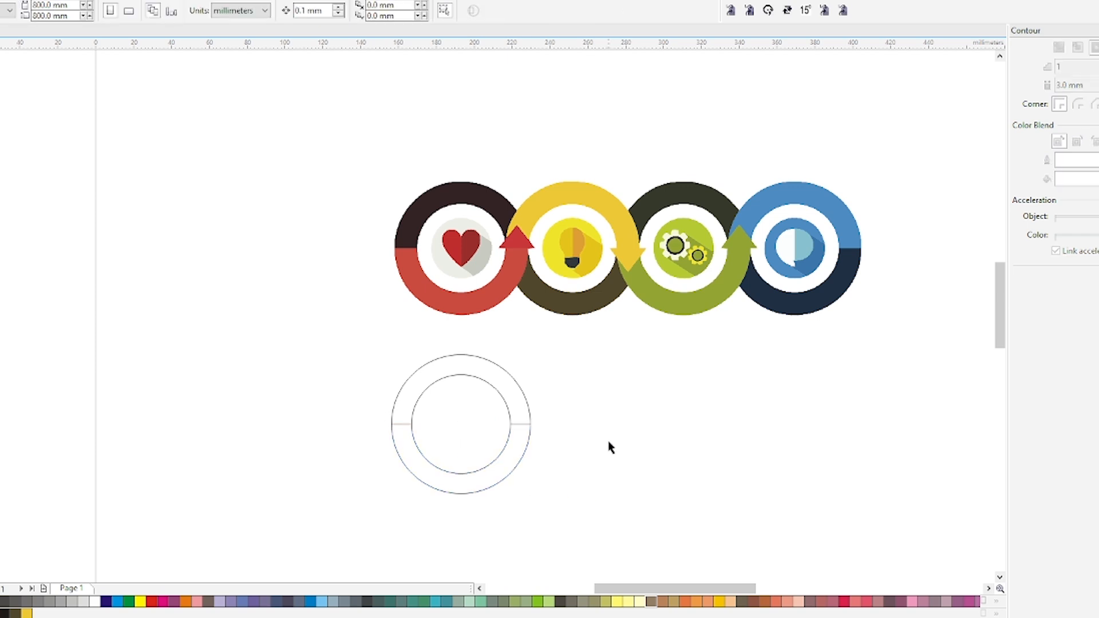
Draw a small square near the ring's right side, rotate it into a diamond about 19.5 mm wide and convert it to curves
left_click(496, 385)
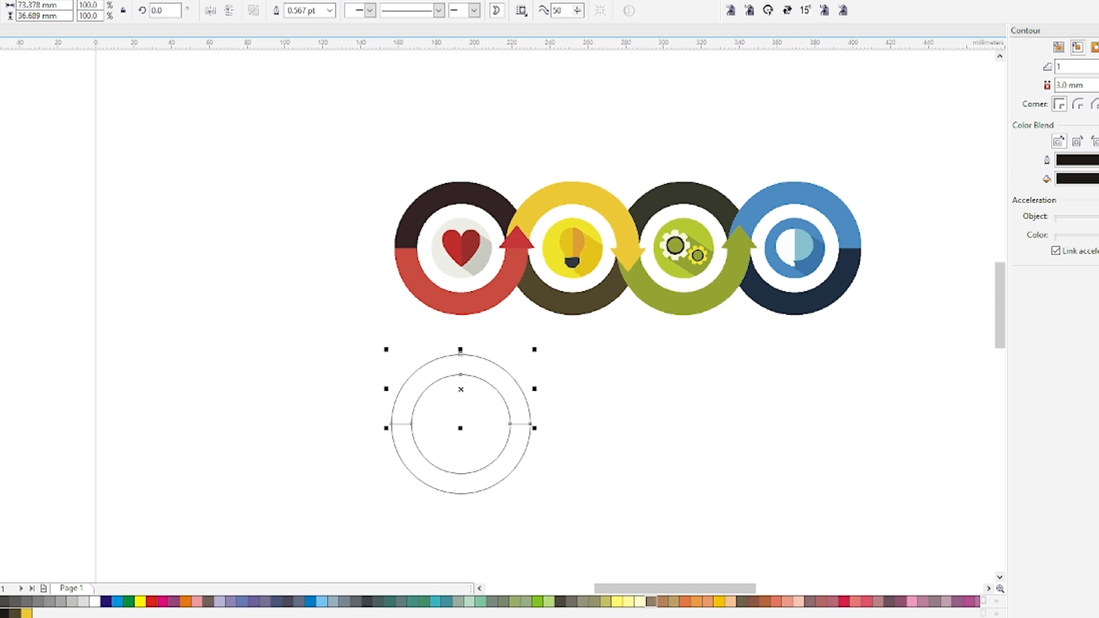
key("F10")
scroll(527, 427, "up", 2)
left_click_drag(463, 394, 515, 430)
left_click(515, 408)
left_click_drag(518, 390, 537, 429)
scroll(514, 429, "up", 2)
key("ctrl+q")
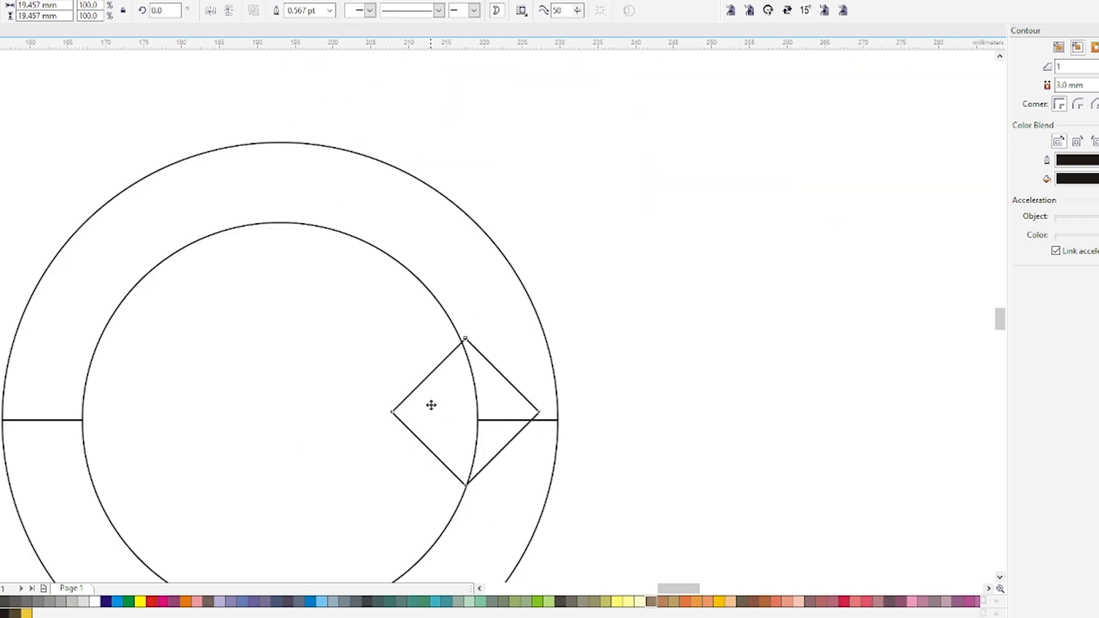
Delete the diamond's bottom node to make a triangle and move it onto the right-hand joint of the two half rings
key("F10")
left_click_drag(448, 436, 477, 507)
key("Delete")
key("space")
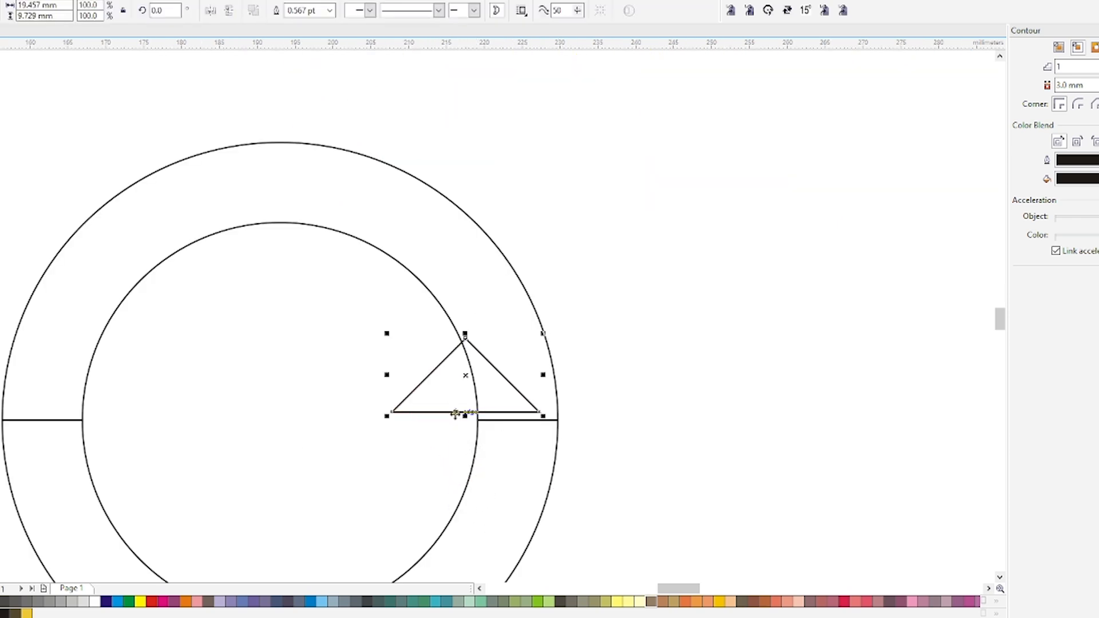
left_click_drag(460, 414, 517, 434)
scroll(517, 435, "up", 4)
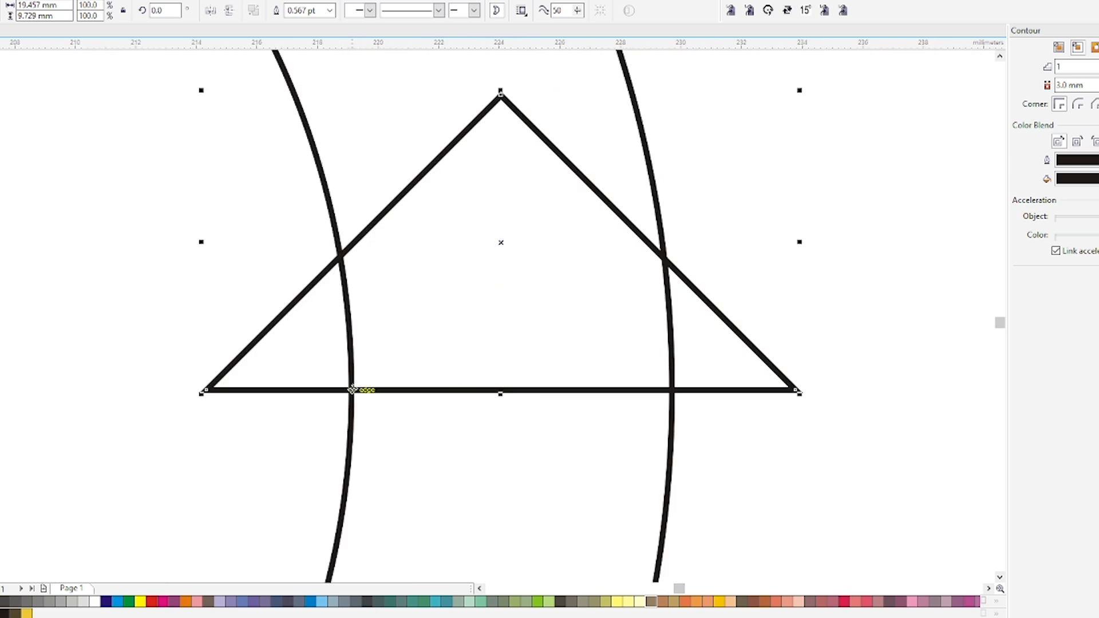
Centre the triangle horizontally on the ring band using a thin helper rectangle drawn across the band, then delete the helper
key("F6")
left_click_drag(352, 390, 673, 401)
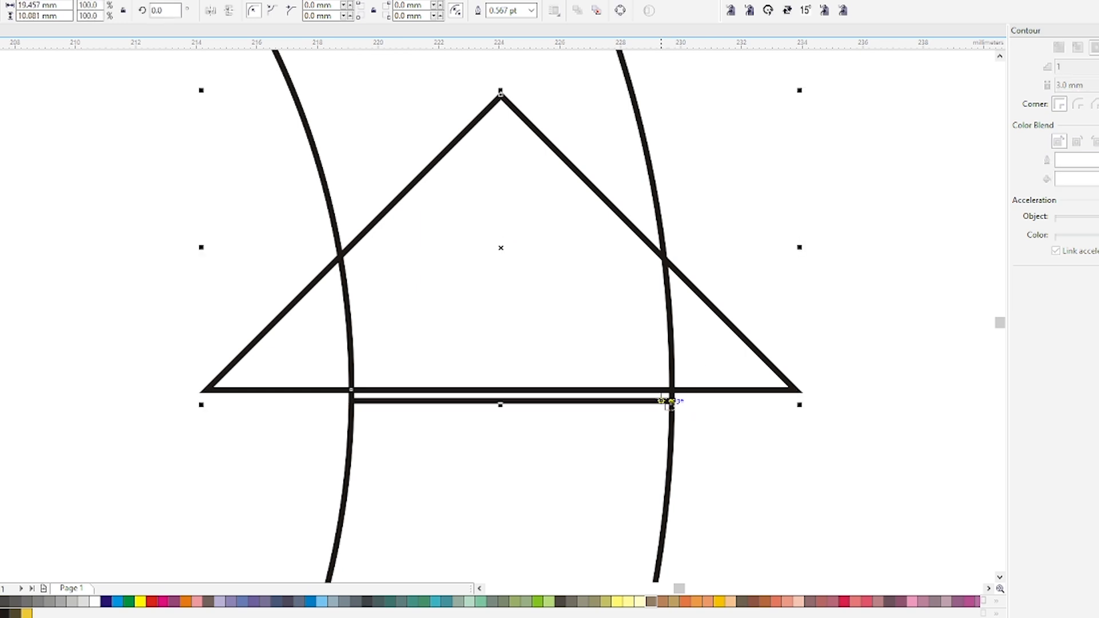
key("c")
key("space")
left_click_drag(739, 453, 268, 337)
key("Delete")
left_click(427, 348)
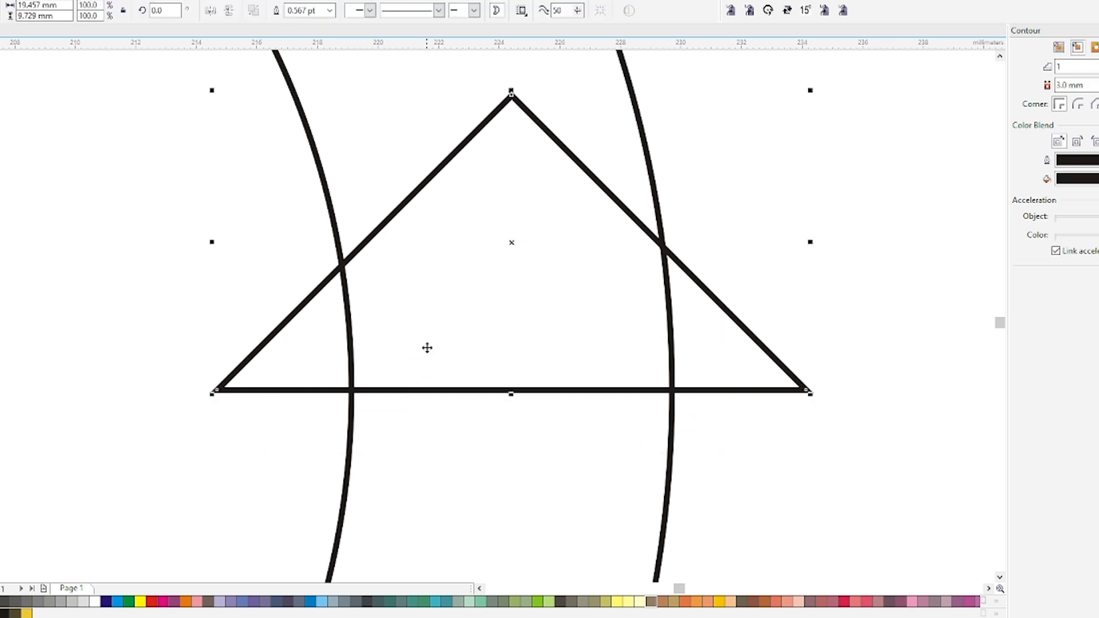
scroll(444, 370, "down", 3)
left_click(480, 390)
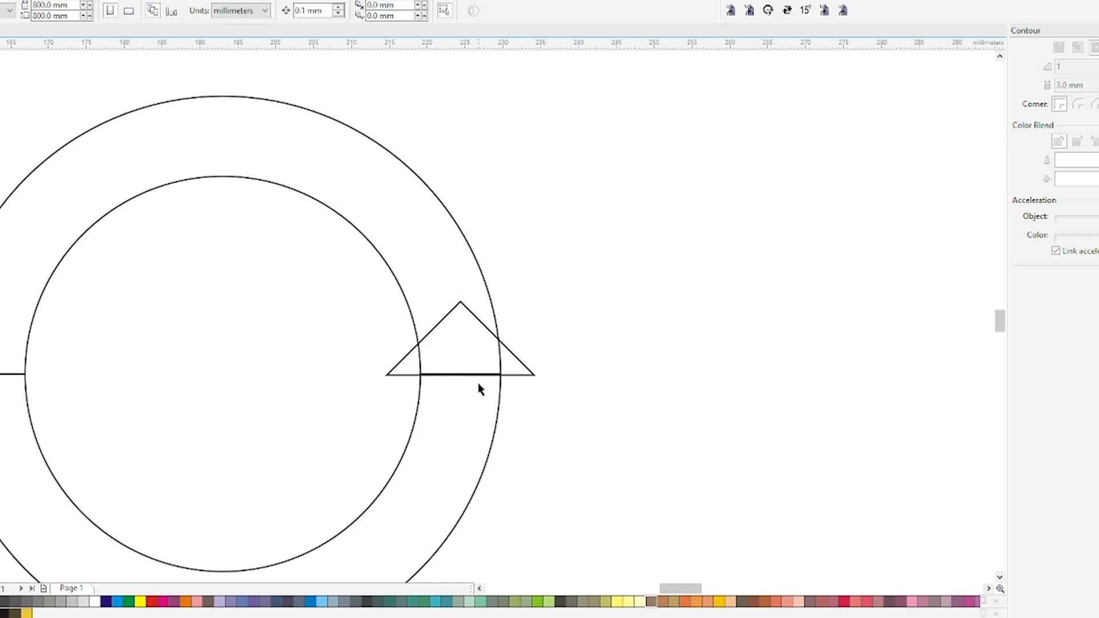
Try filling the ring's upper half dark brown and its lower half red, sampled from the heart circle above
scroll(480, 390, "down", 3)
key("i")
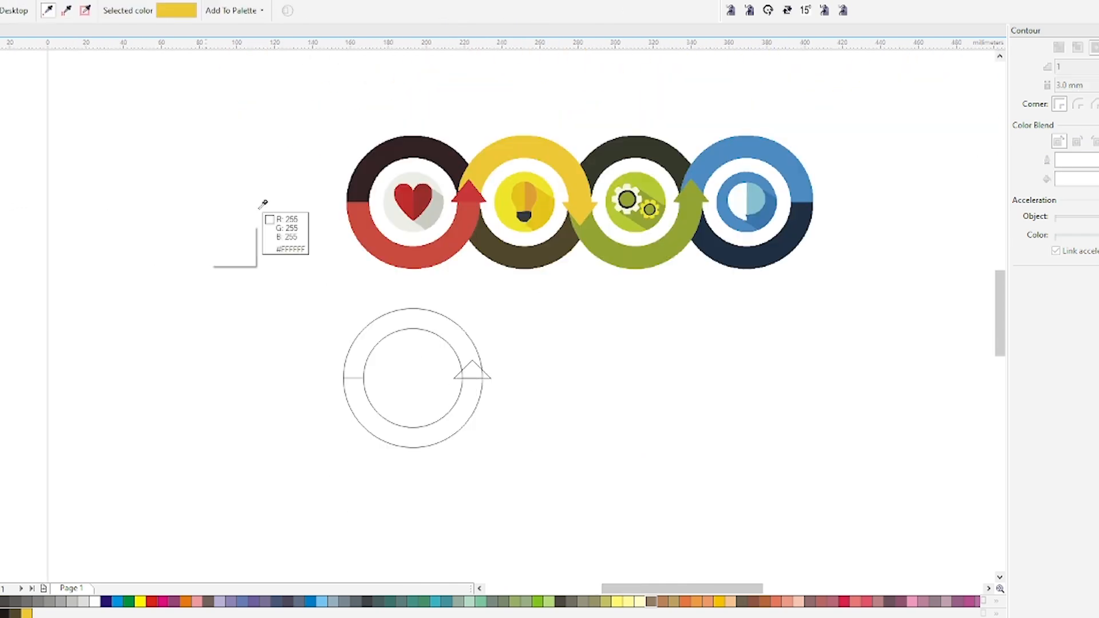
left_click(401, 152)
left_click(400, 321)
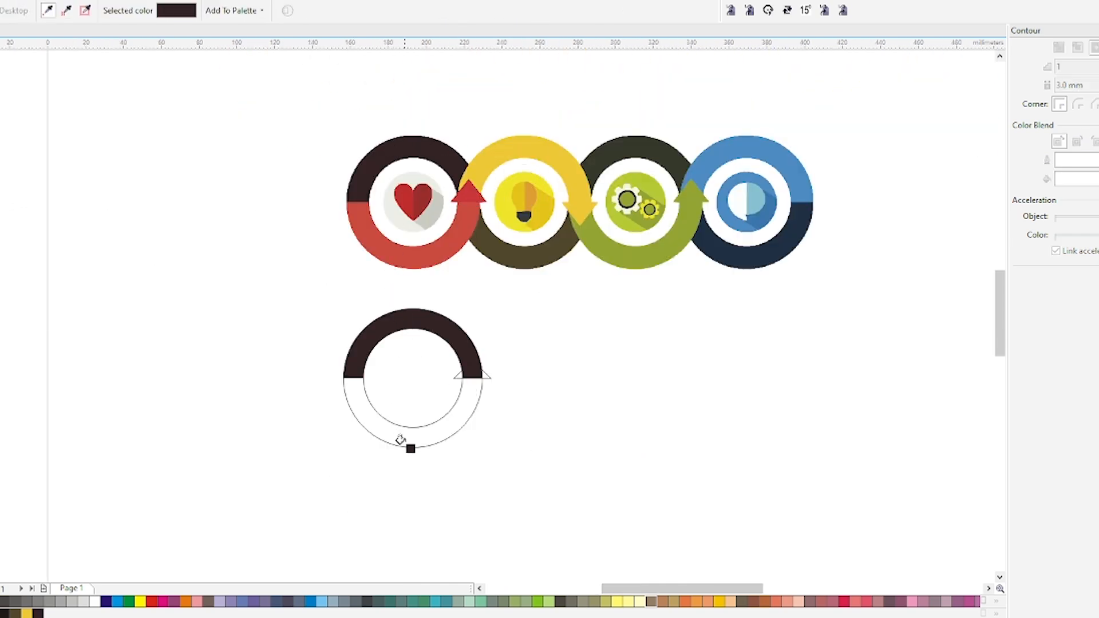
left_click(418, 263)
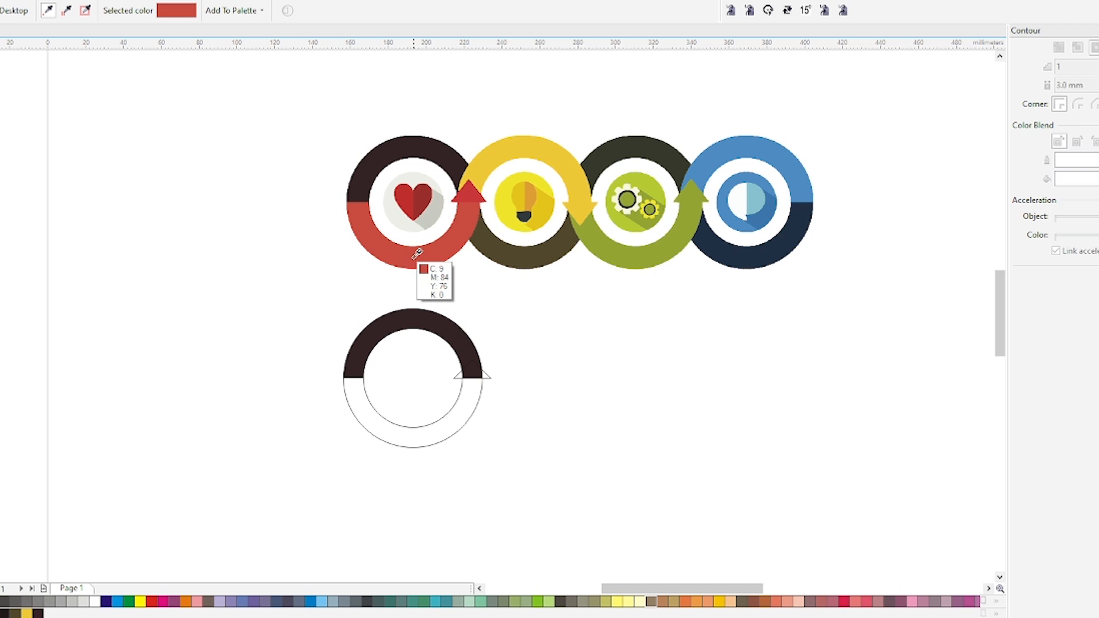
left_click(410, 437)
key("space")
key("ctrl+z")
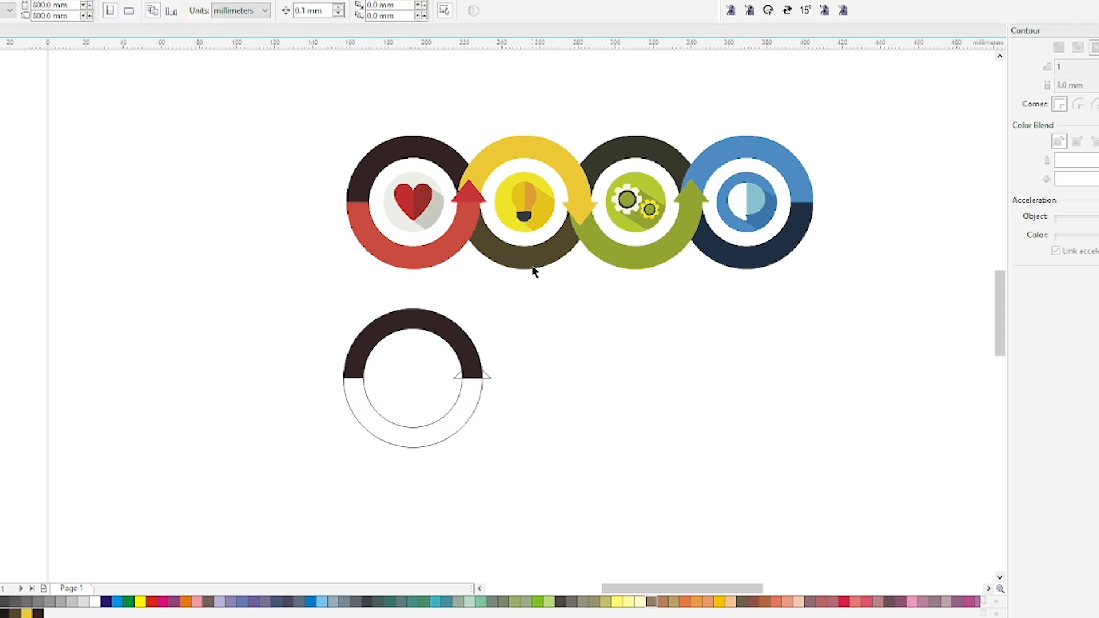
Fill the ring's upper half yellow and its lower half olive brown, sampled from the light-bulb circle above
key("space")
left_click(519, 139)
left_click(445, 321)
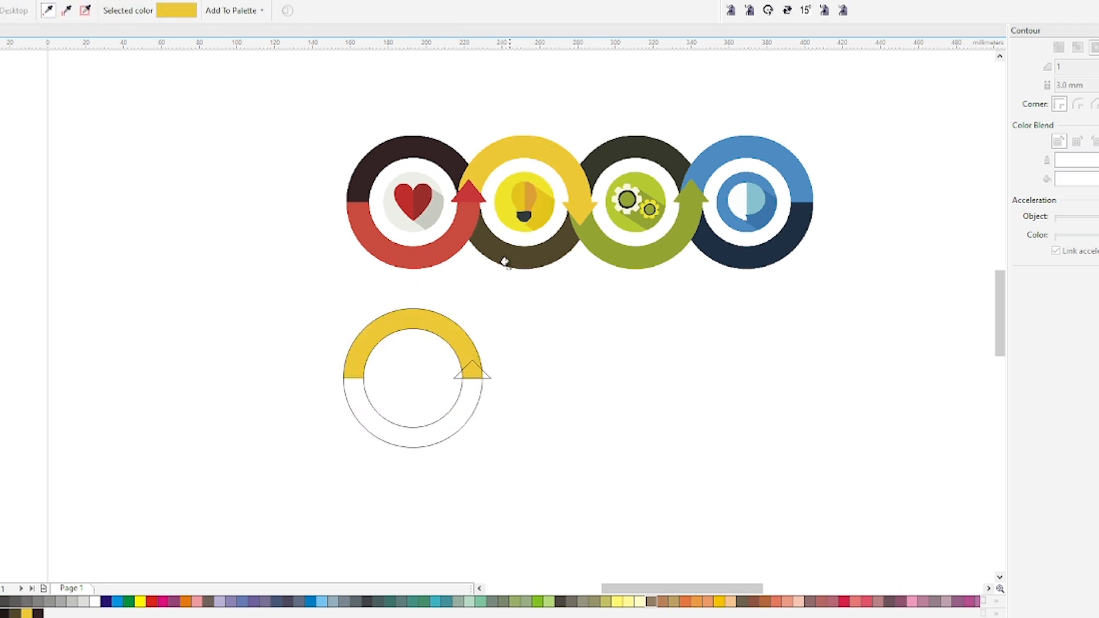
left_click(525, 252)
left_click(452, 416)
scroll(474, 369, "up", 2)
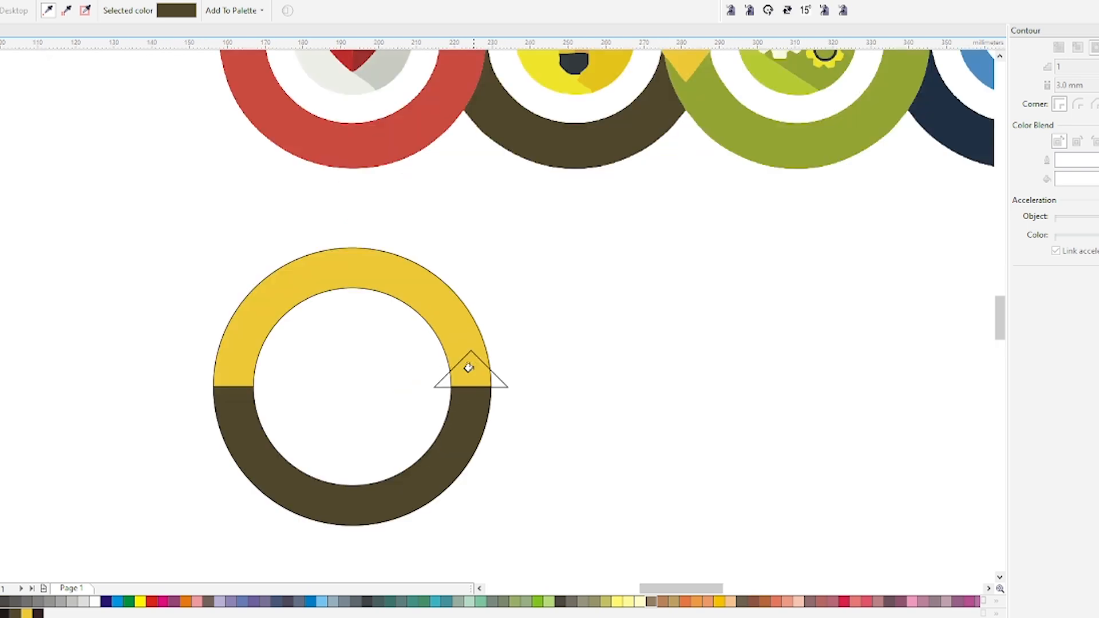
key("space")
scroll(474, 416, "down", 2)
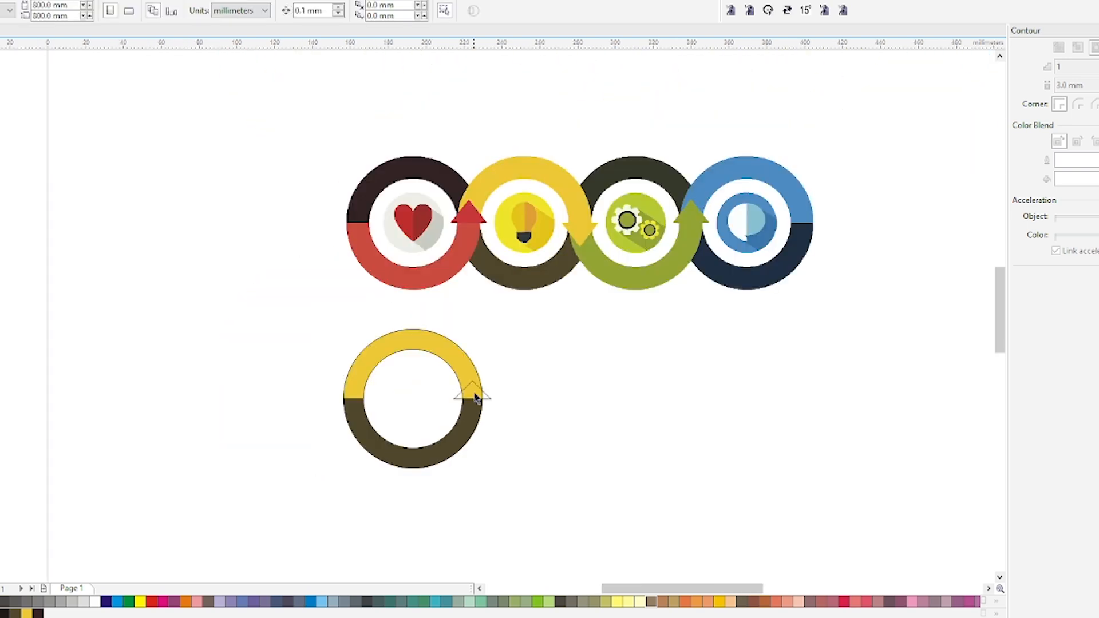
Copy the olive-brown fill of the lower half ring onto the triangle arrowhead
left_click(475, 397)
scroll(473, 394, "up", 2)
scroll(470, 409, "down", 2)
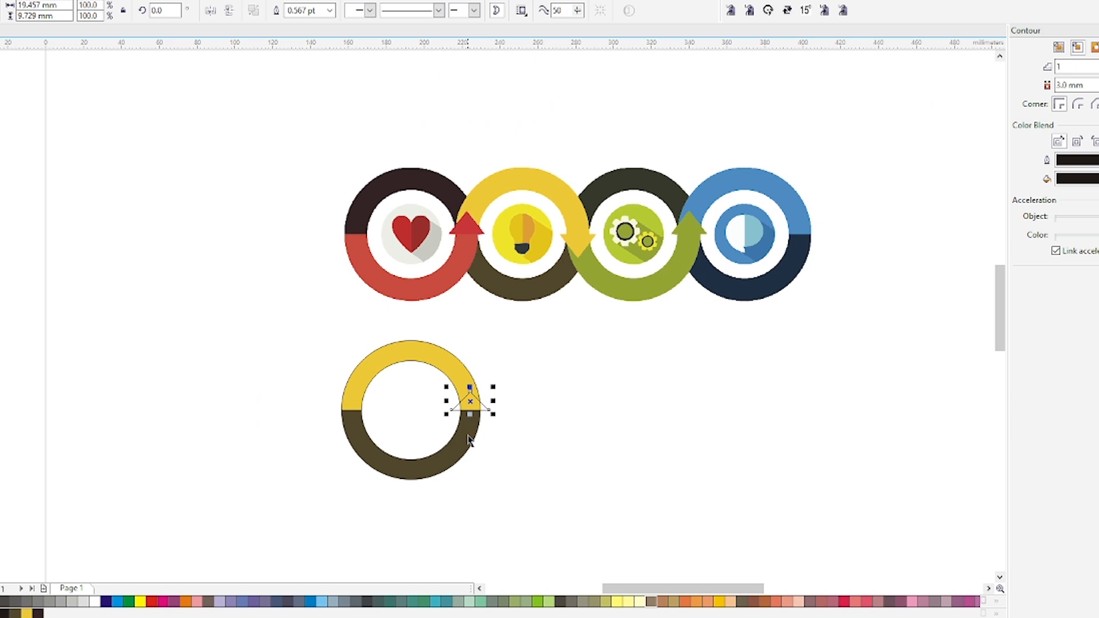
left_click(468, 435)
scroll(465, 428, "up", 1)
left_click_drag(465, 428, 473, 379)
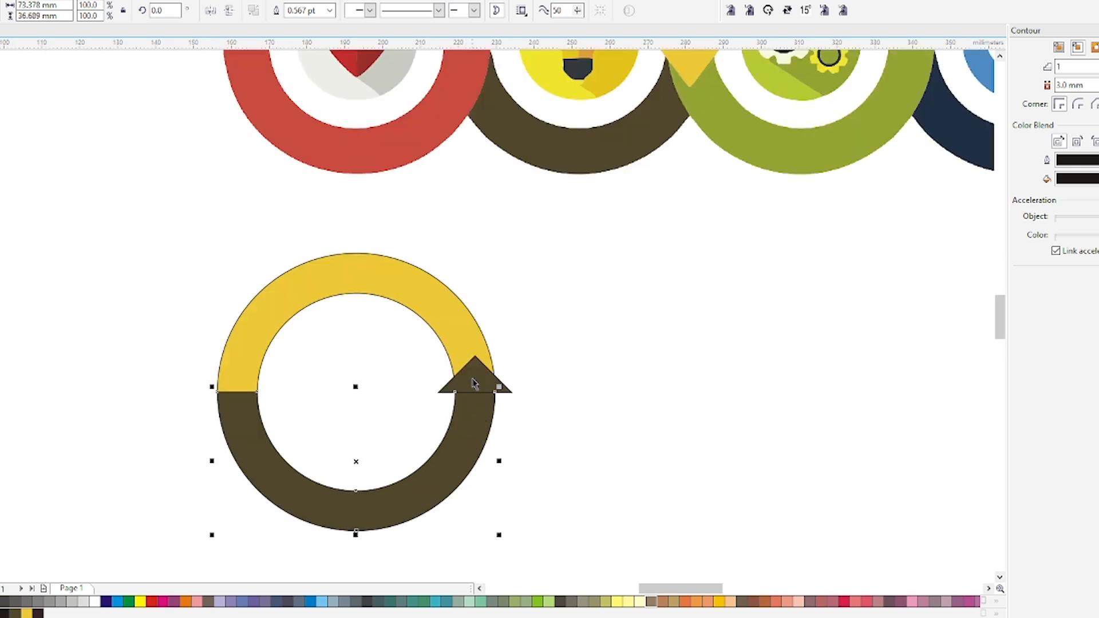
Change the triangle arrowhead's uniform fill to a darker brown
left_click(474, 383)
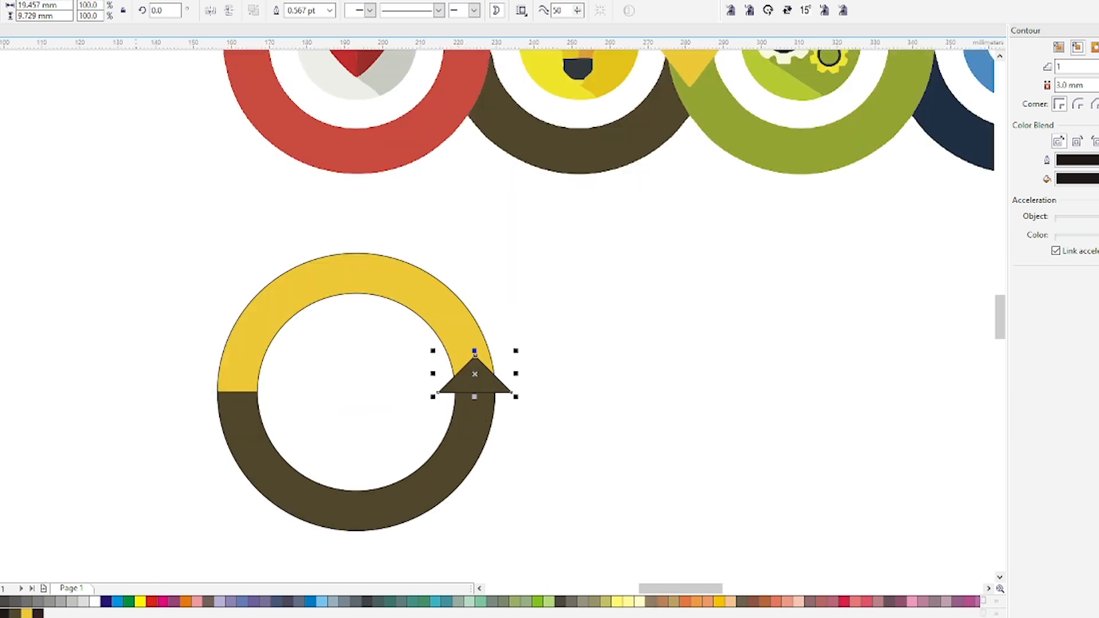
key("shift+F11")
left_click_drag(802, 274, 810, 281)
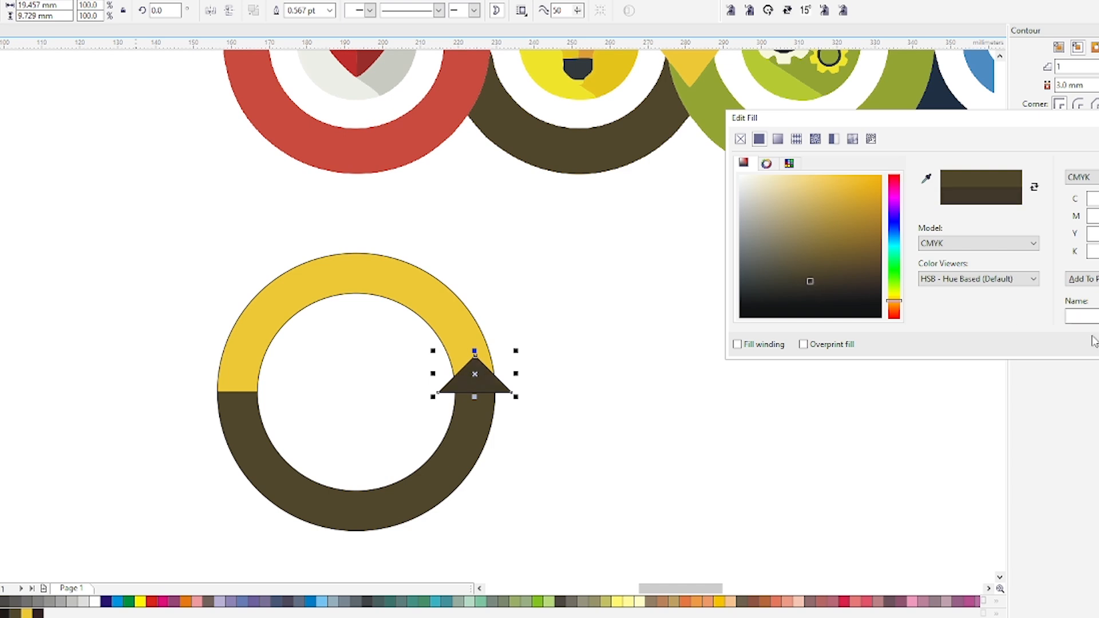
key("Return")
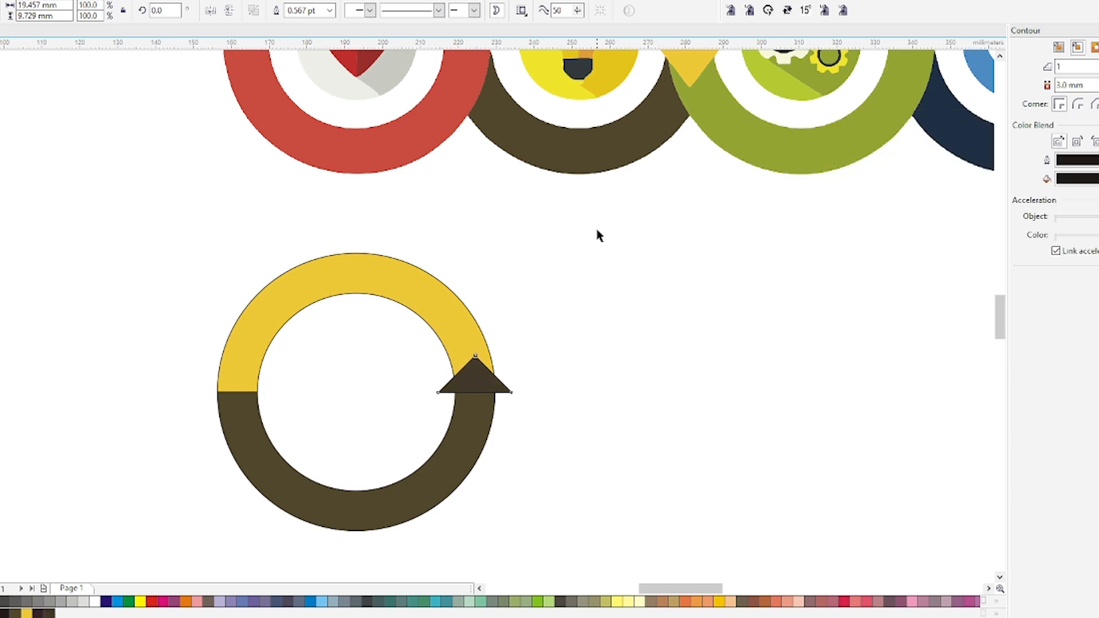
Remove the outlines from the ring and arrowhead and duplicate them to the right, overlapping the copy with the first ring's right band
left_click_drag(597, 229, 170, 513)
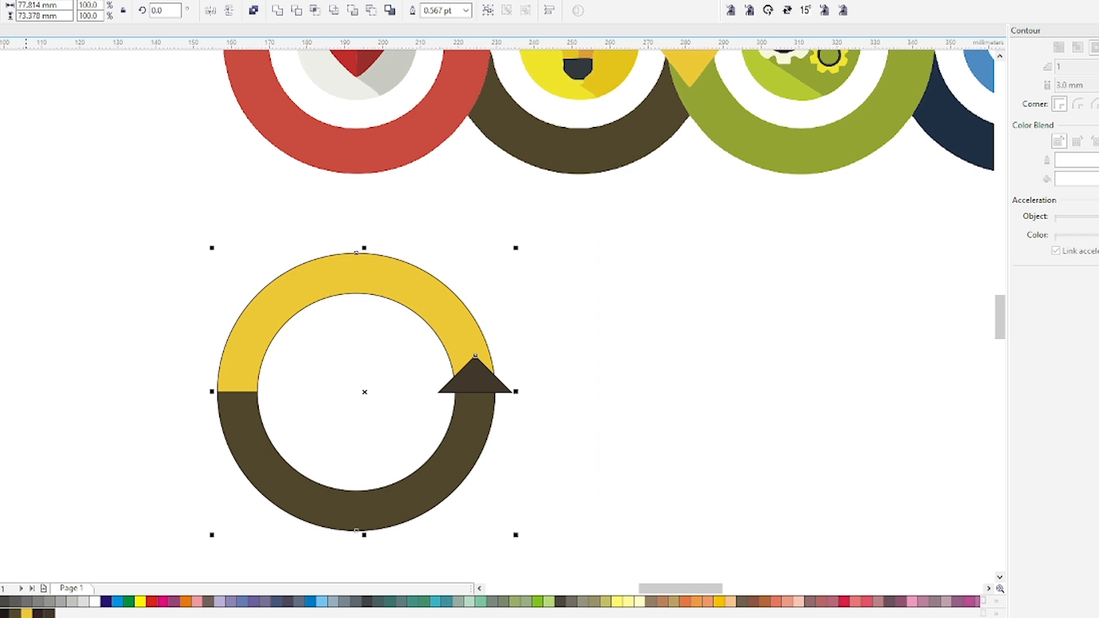
left_click_drag(219, 392, 458, 392)
right_click(458, 392)
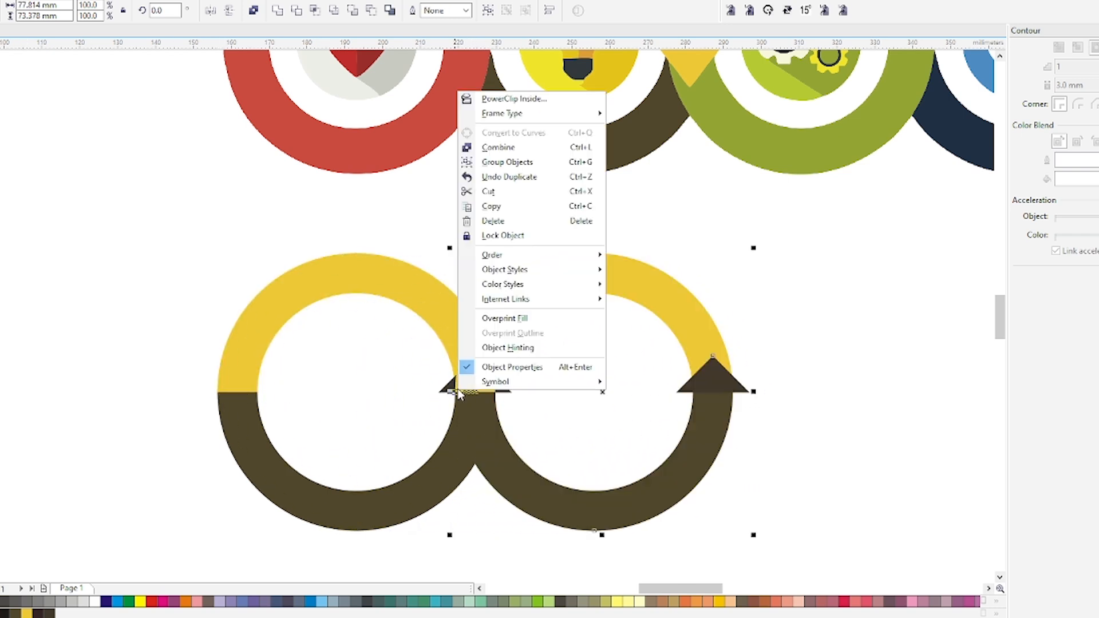
key("Escape")
Repeat the duplication twice to complete a chain of four rings with arrowheads
scroll(484, 454, "down", 3)
key("ctrl+r")
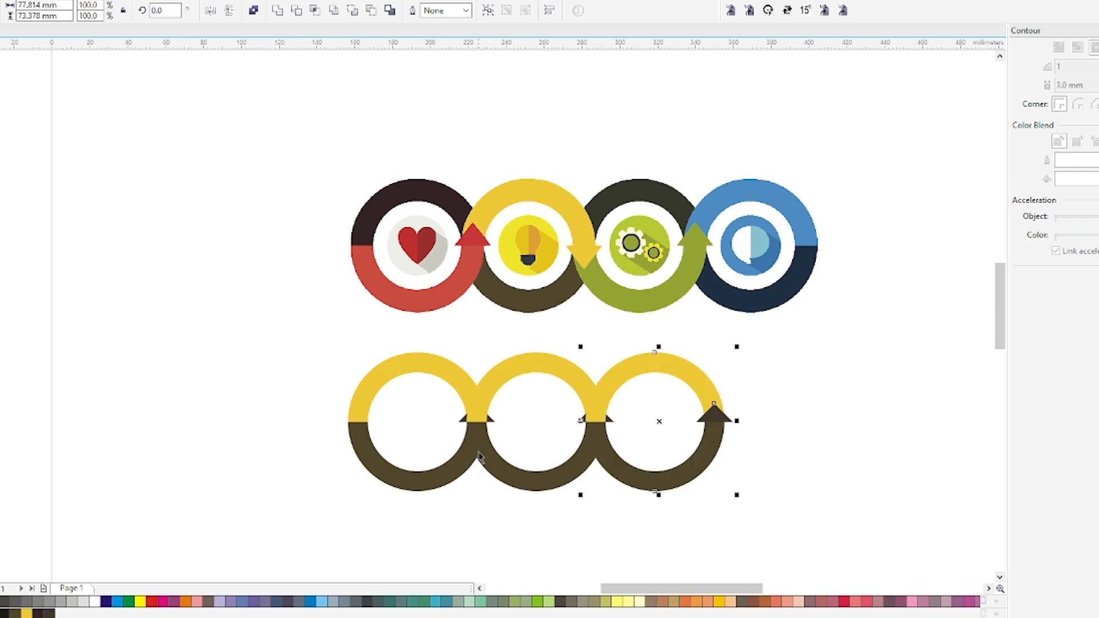
key("ctrl+r")
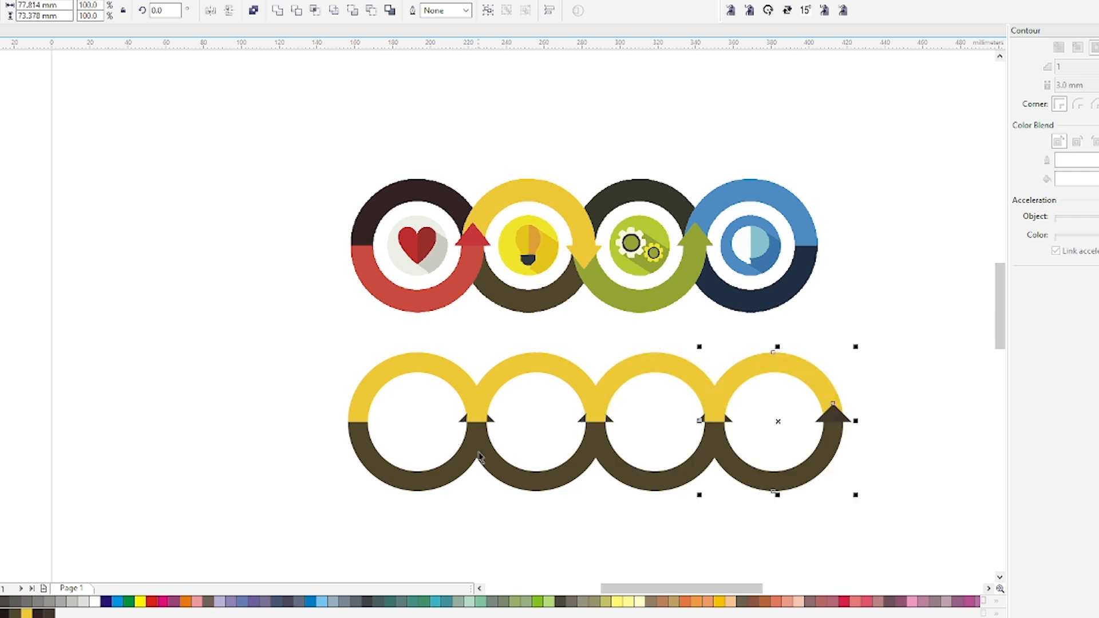
left_click(528, 514)
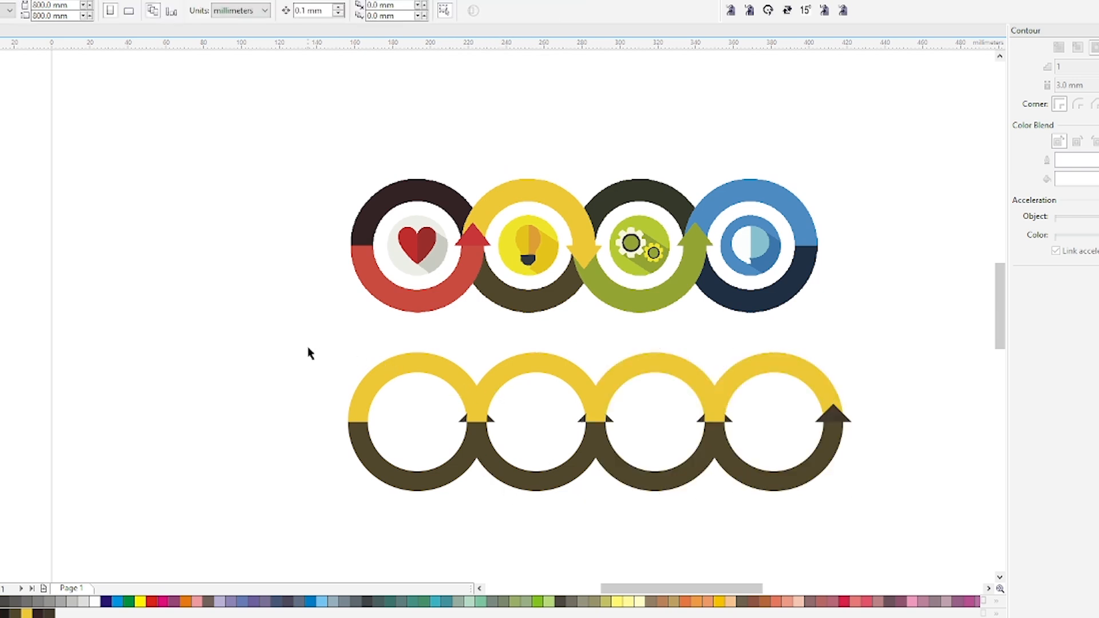
Bring the first ring and its arrowhead to the front of the chain
left_click_drag(524, 521, 527, 520)
key("shift+Page_Up")
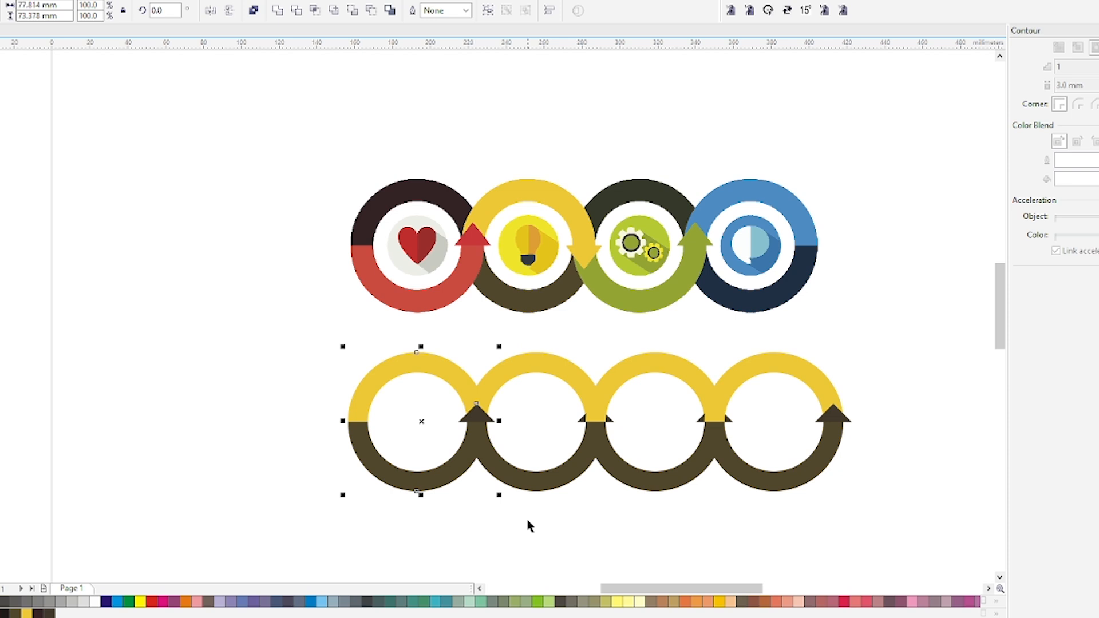
left_click(528, 514)
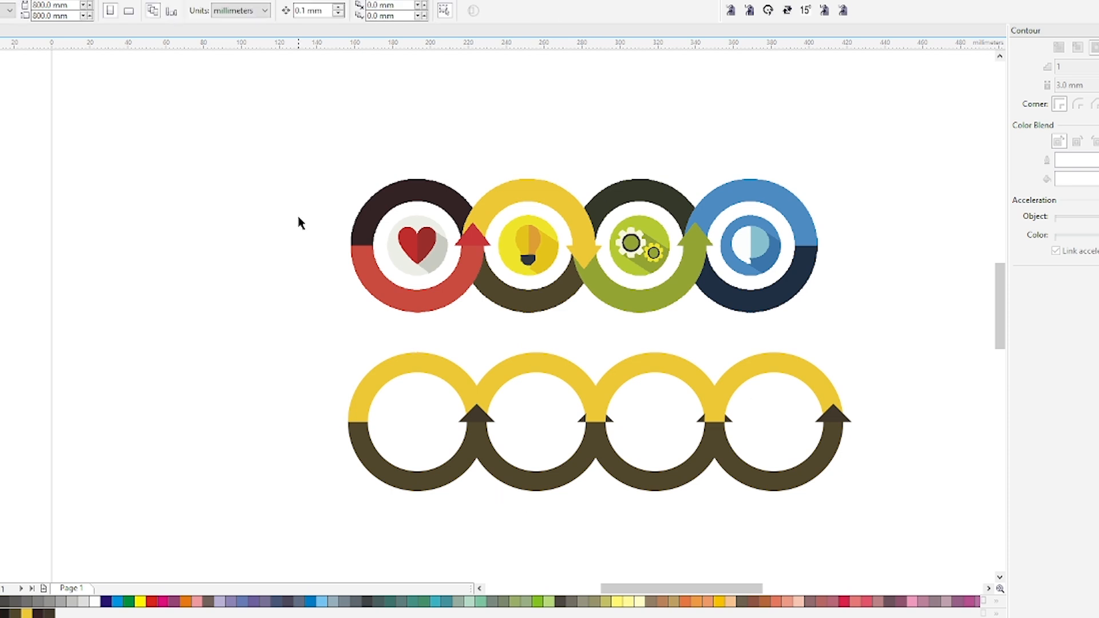
Colour the second ring's lower half blue and its upper half dark navy, sampling both colours from the reference's fourth ring
left_click(733, 200)
left_click(553, 367)
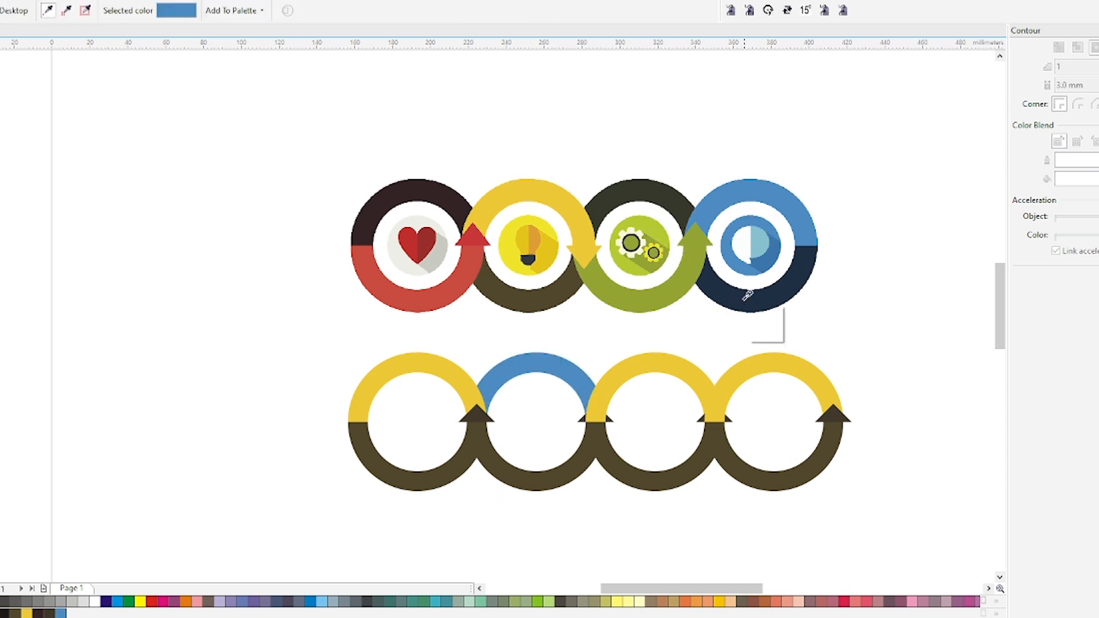
left_click(529, 485)
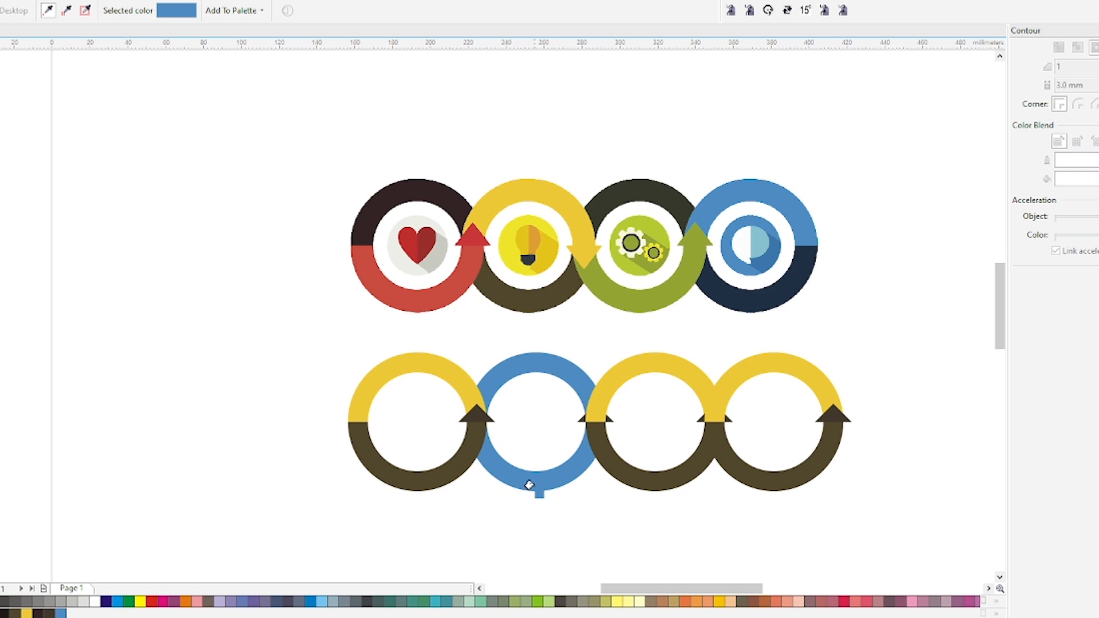
left_click(735, 301)
left_click(533, 358)
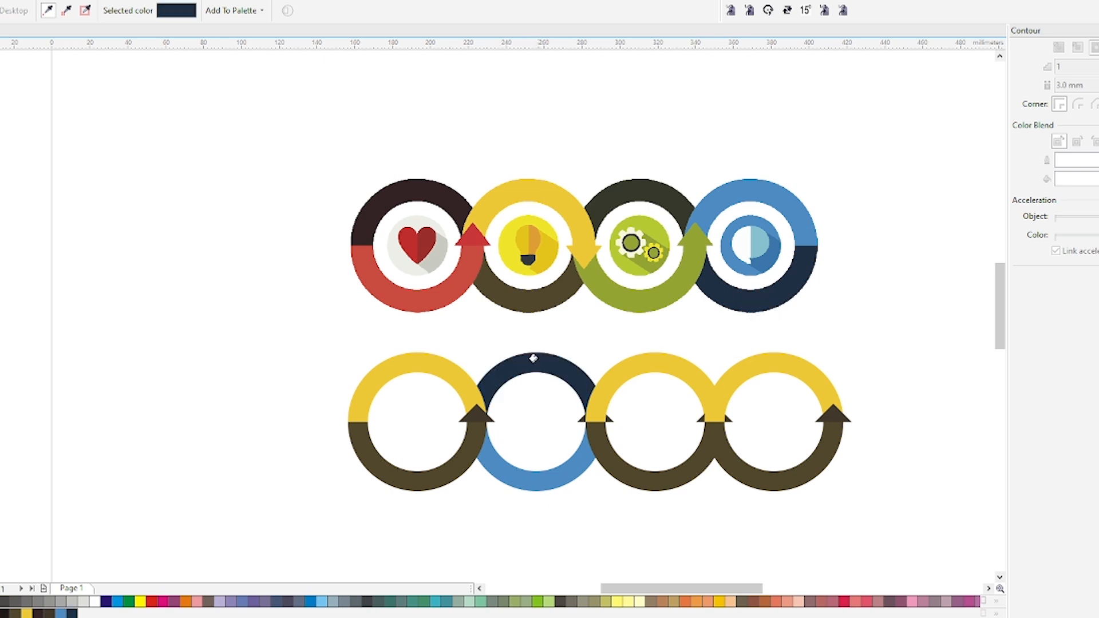
Bring the second ring's navy upper half forward so it overlaps the yellow halves of the neighbouring rings
key("space")
left_click(535, 359)
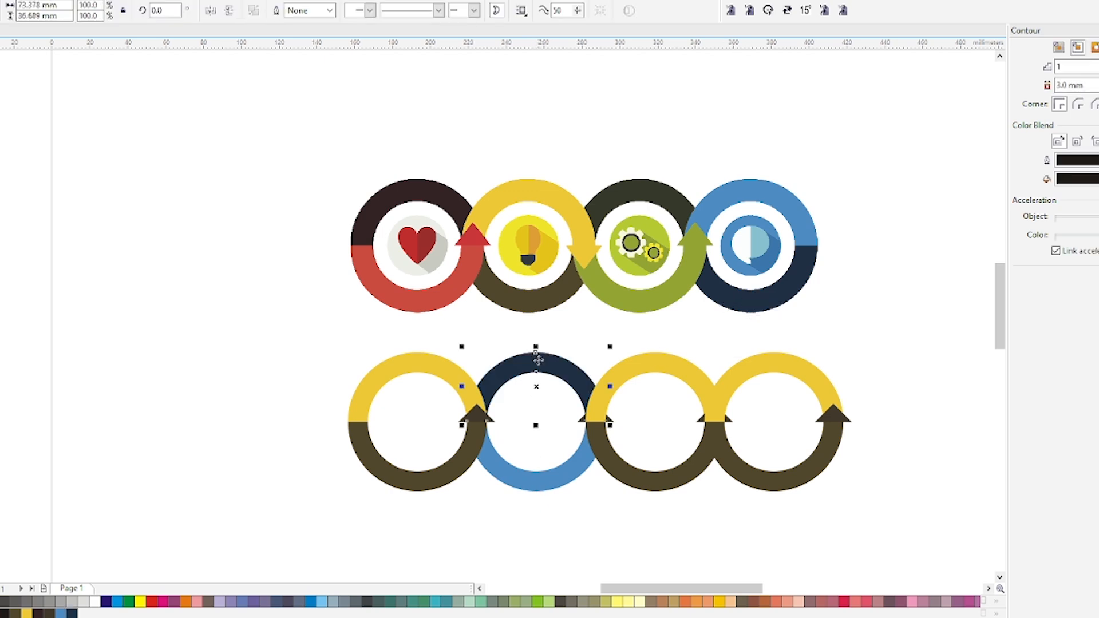
key("ctrl+Page_Up")
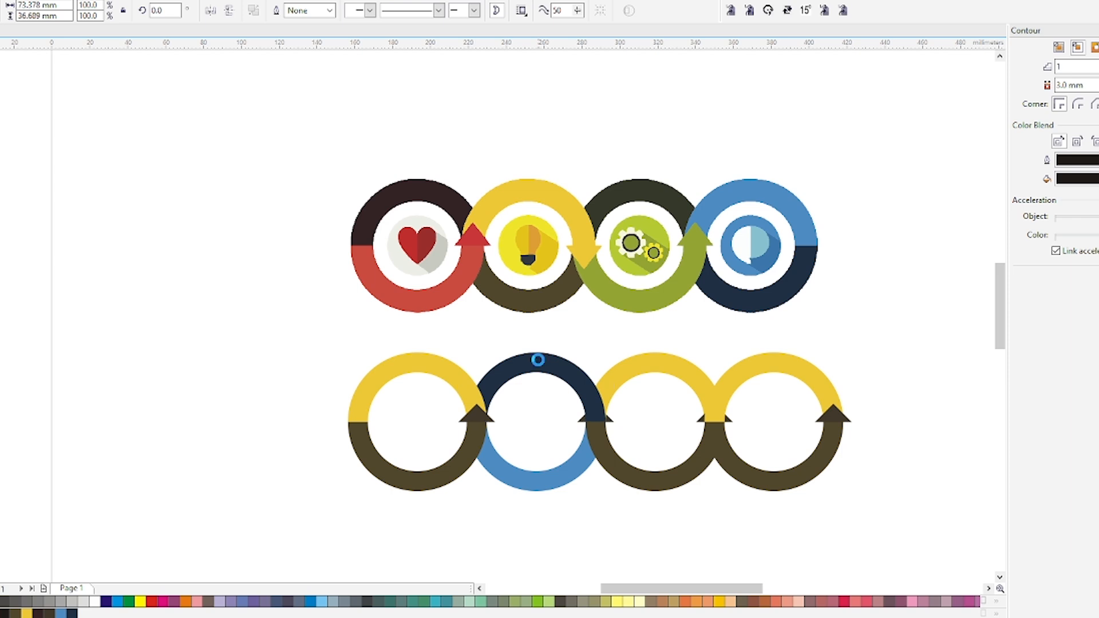
key("ctrl+Page_Up")
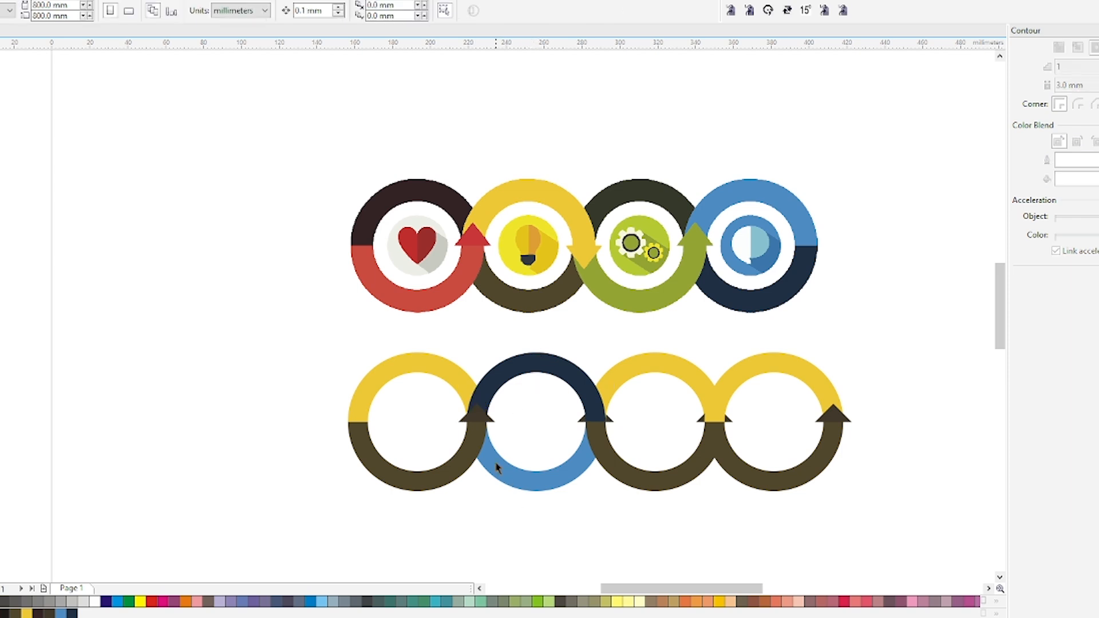
left_click(477, 417)
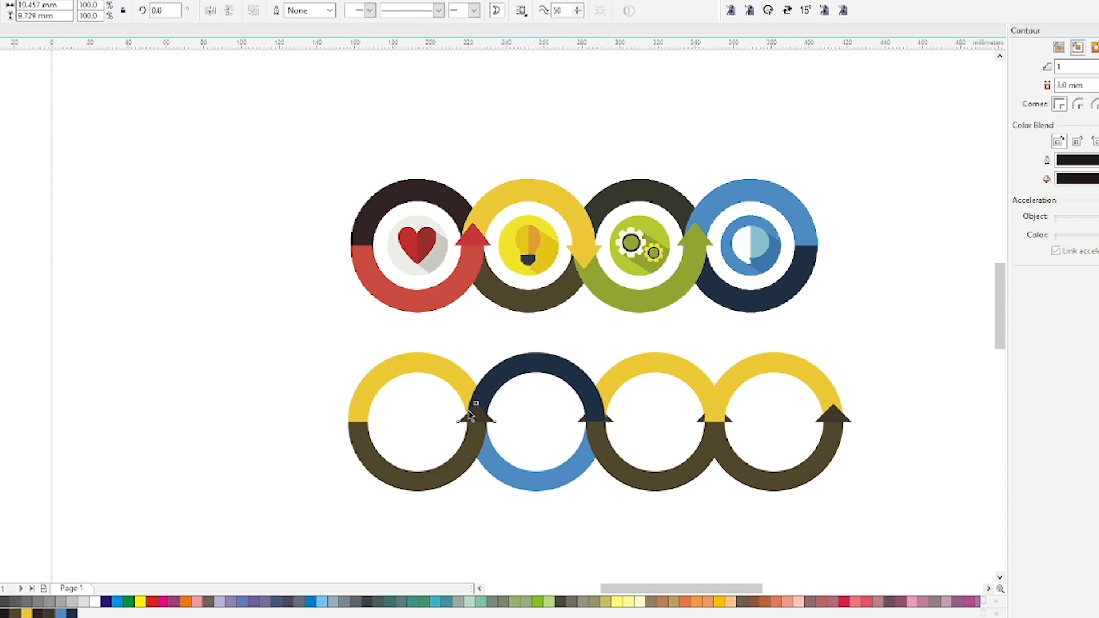
left_click(548, 363)
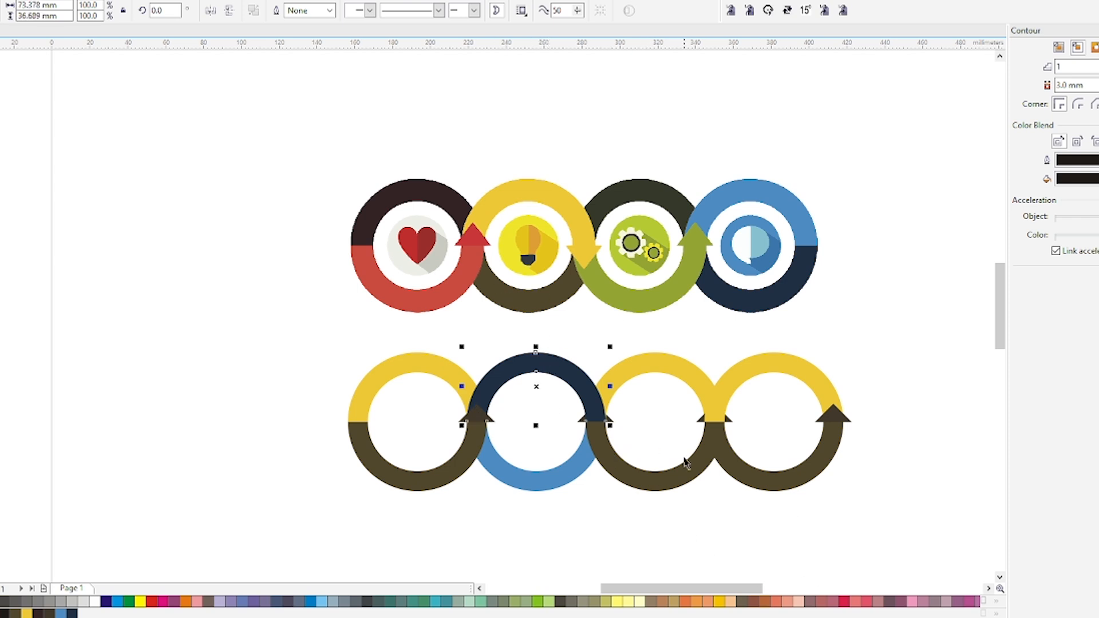
Change the uniform fill of the arrowhead between the first and second rings to a lighter brown
scroll(487, 419, "up", 2)
left_click(477, 418)
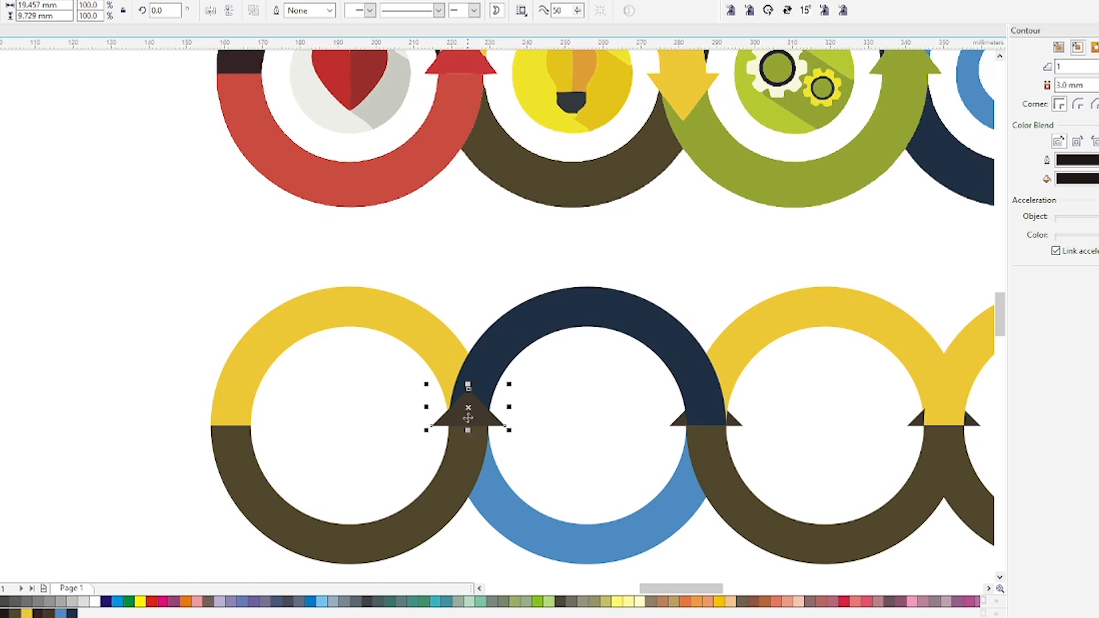
key("F11")
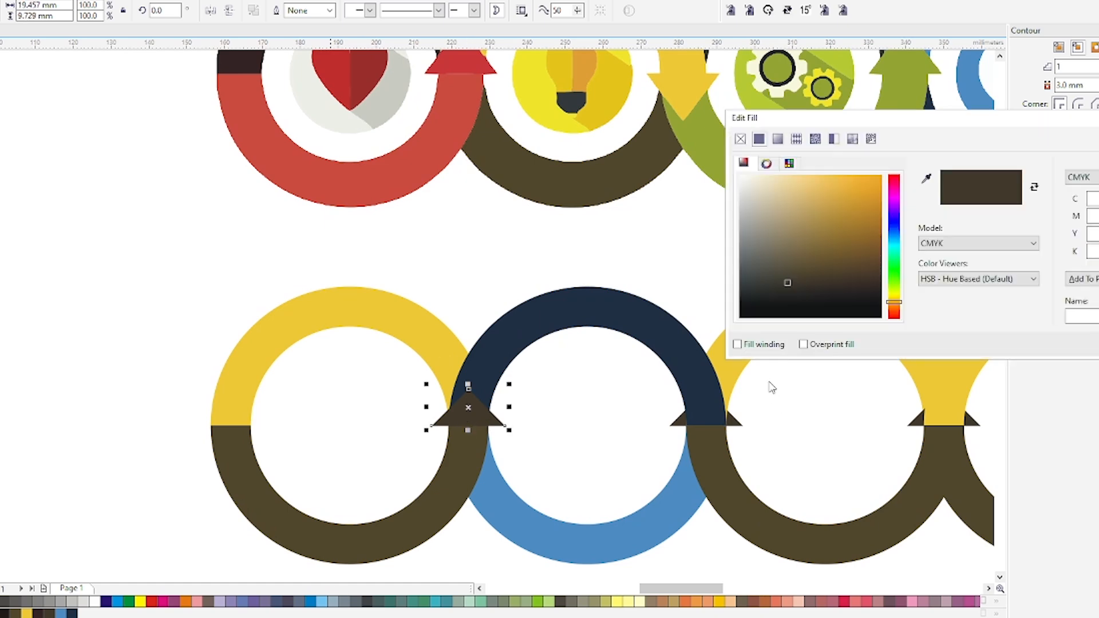
mouse_move(839, 282)
left_mouse_down()
mouse_move(842, 270)
mouse_move(858, 290)
mouse_move(816, 251)
left_mouse_up()
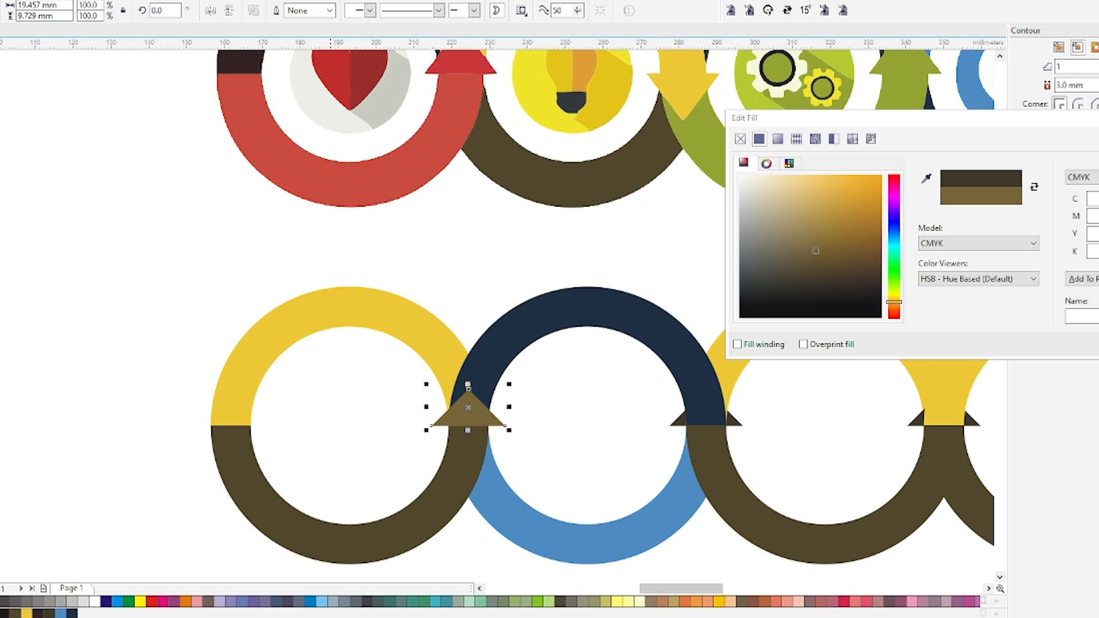
key("Return")
left_click(651, 312)
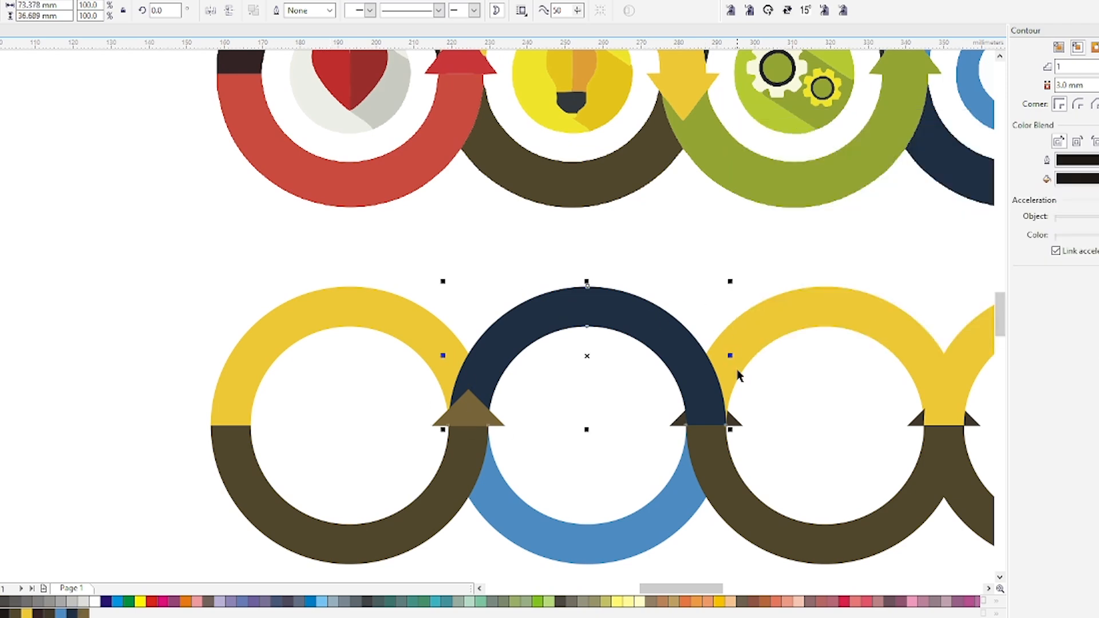
Bring the arrowhead between the second and third rings to the front of the chain
scroll(607, 333, "down", 2)
left_click(675, 309)
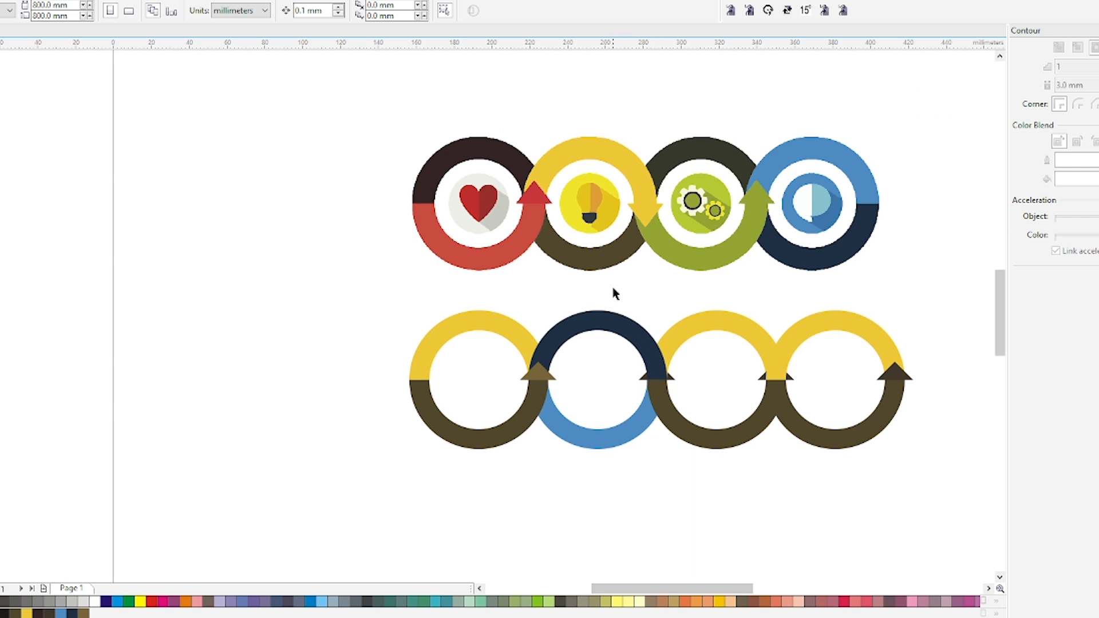
left_click_drag(613, 287, 999, 537)
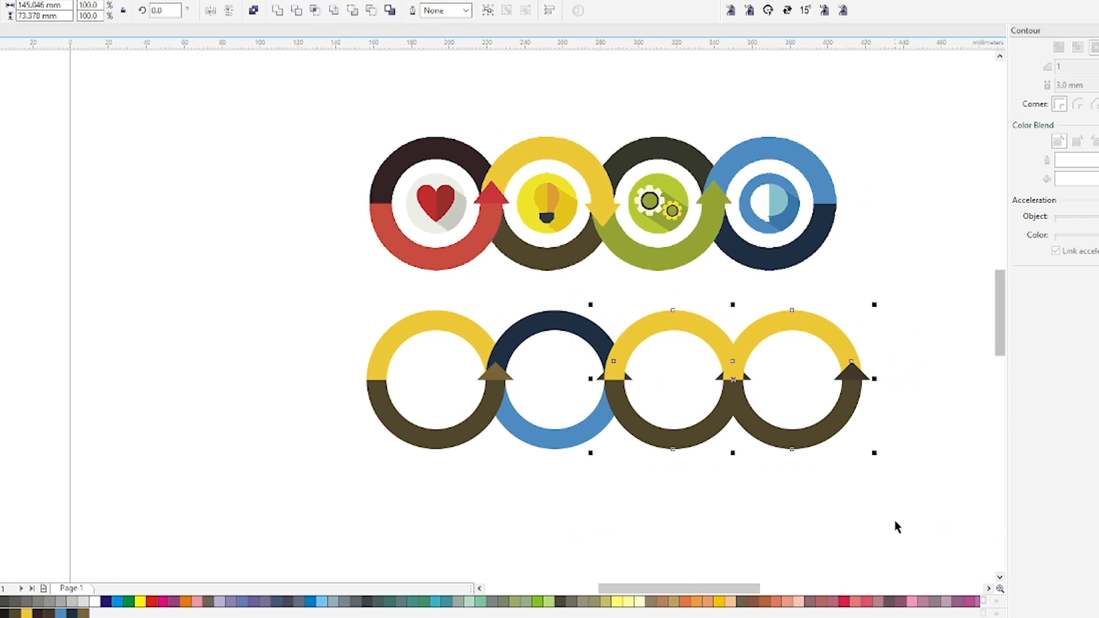
left_click(691, 497)
left_click_drag(653, 354, 547, 406)
key("shift+Page_Up")
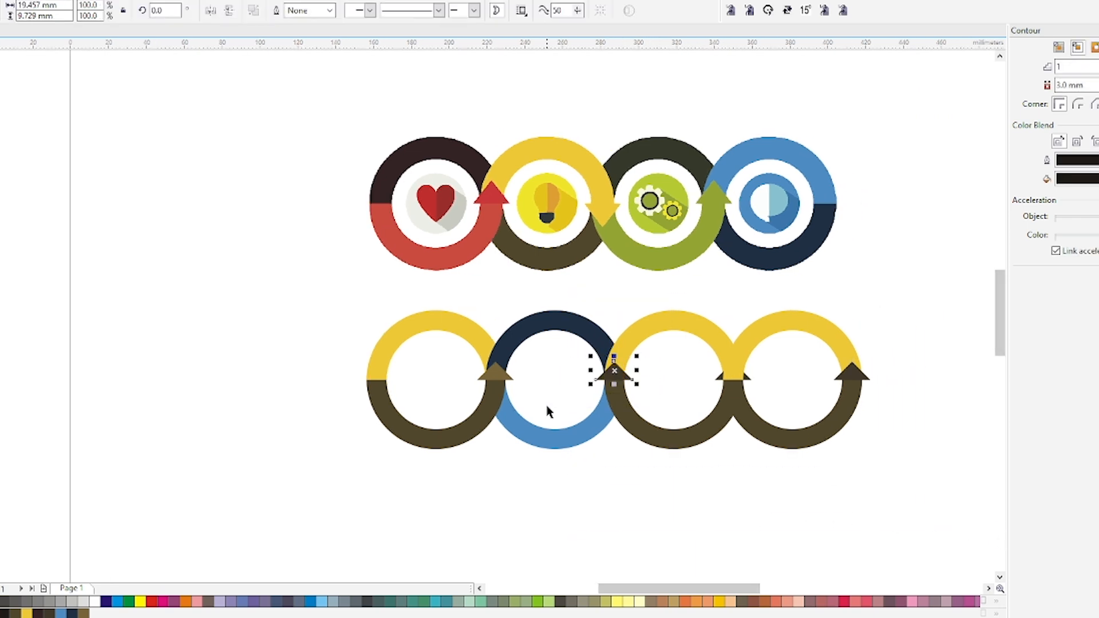
left_click(668, 479)
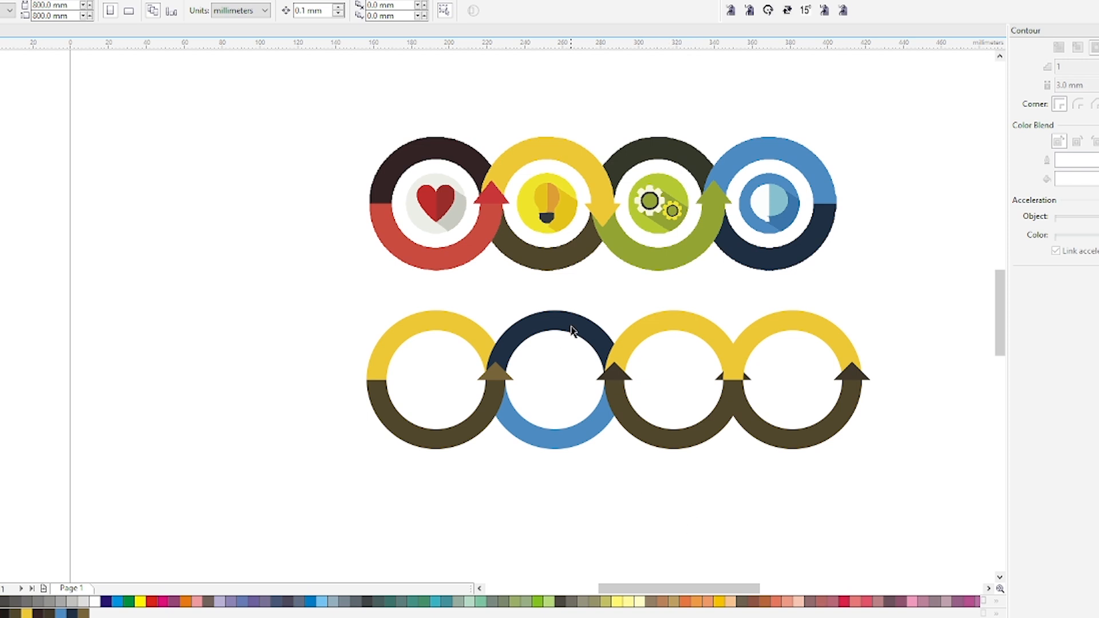
Rotate the arrowhead between the second and third rings by 180 degrees so it points down
left_click(615, 374)
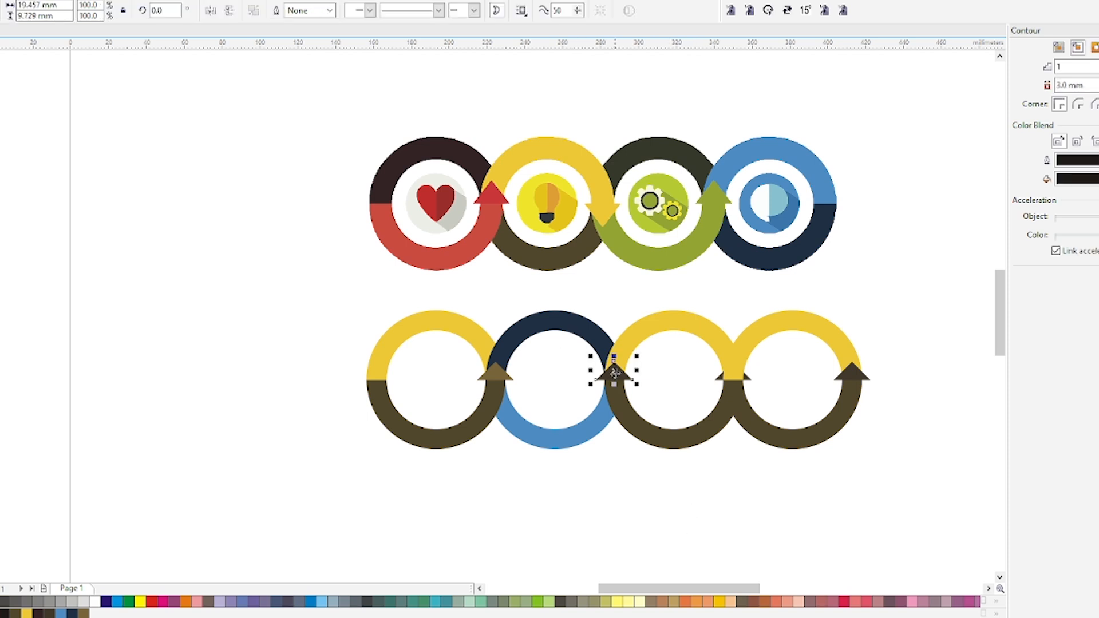
left_click(768, 10)
key("ctrl+z")
double_click(165, 11)
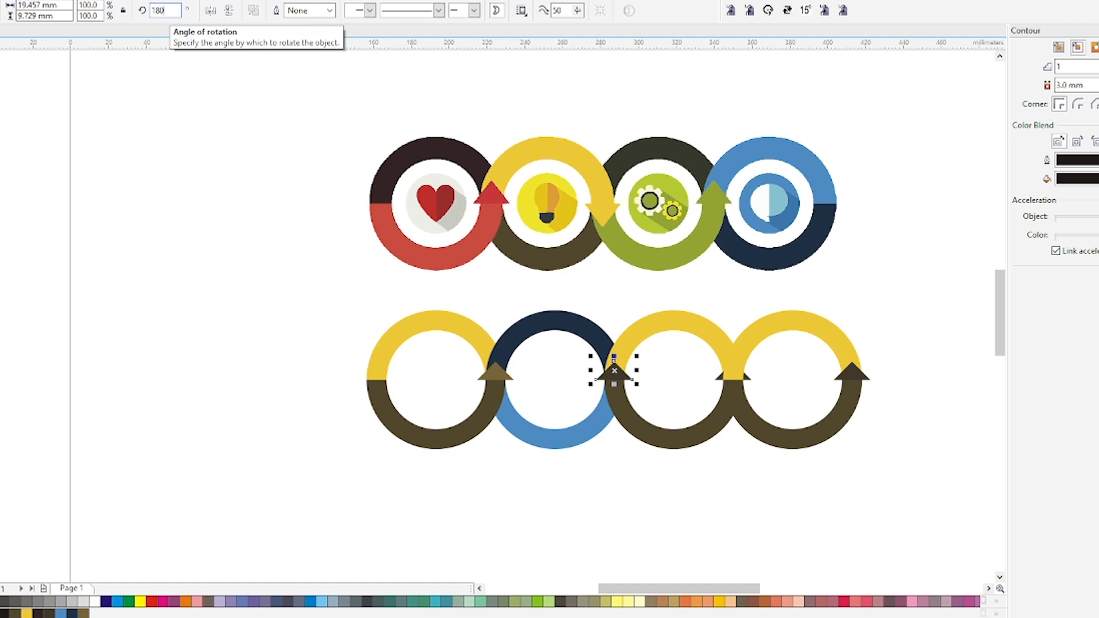
type("180")
key("Return")
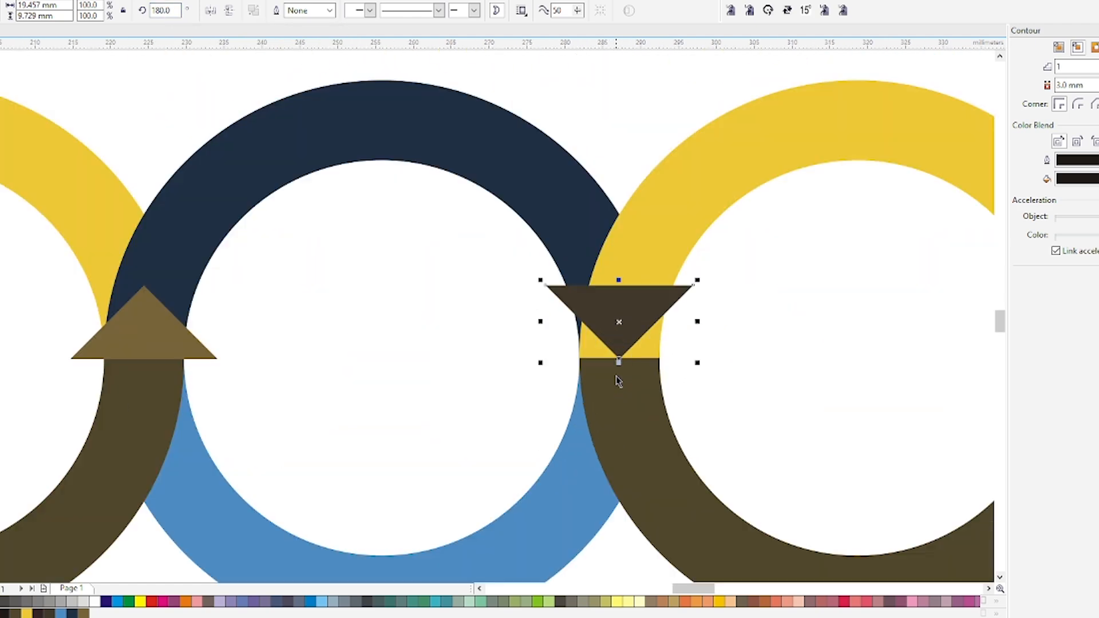
Move the downward arrowhead so its flat edge sits on the dividing line between the rings' upper and lower halves
scroll(614, 384, "up", 3)
key("shift+F9")
key("shift+F9")
left_click_drag(629, 286, 642, 351)
scroll(630, 357, "up", 3)
scroll(586, 327, "down", 4)
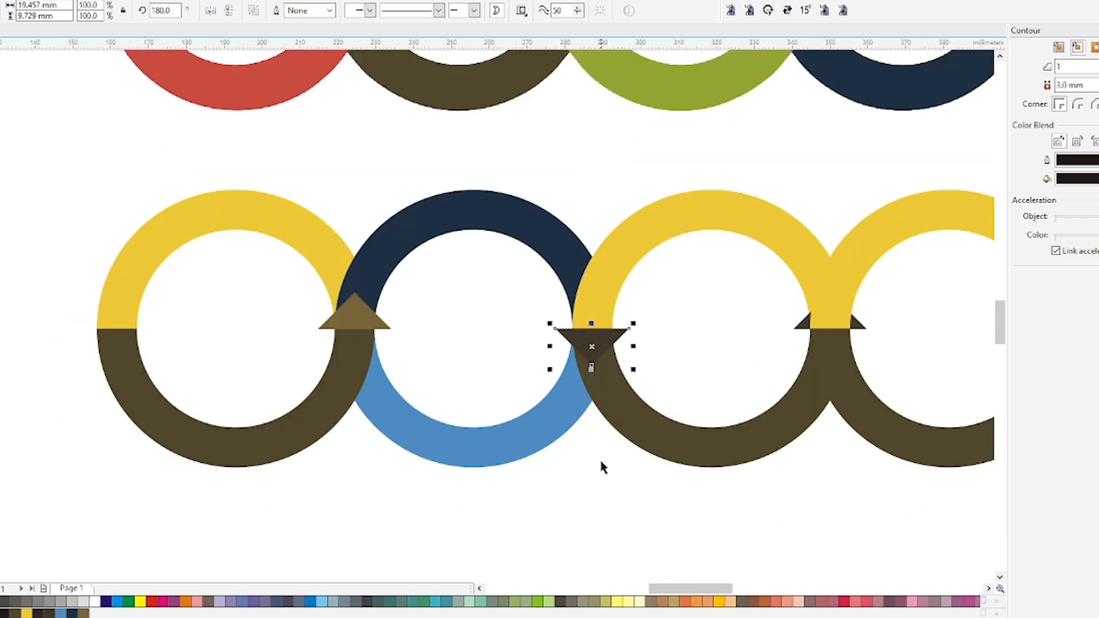
key("Escape")
Intersect the third ring's yellow half with the second ring's navy half and bring the overlap piece to the front
left_click(606, 278)
scroll(606, 278, "down", 3)
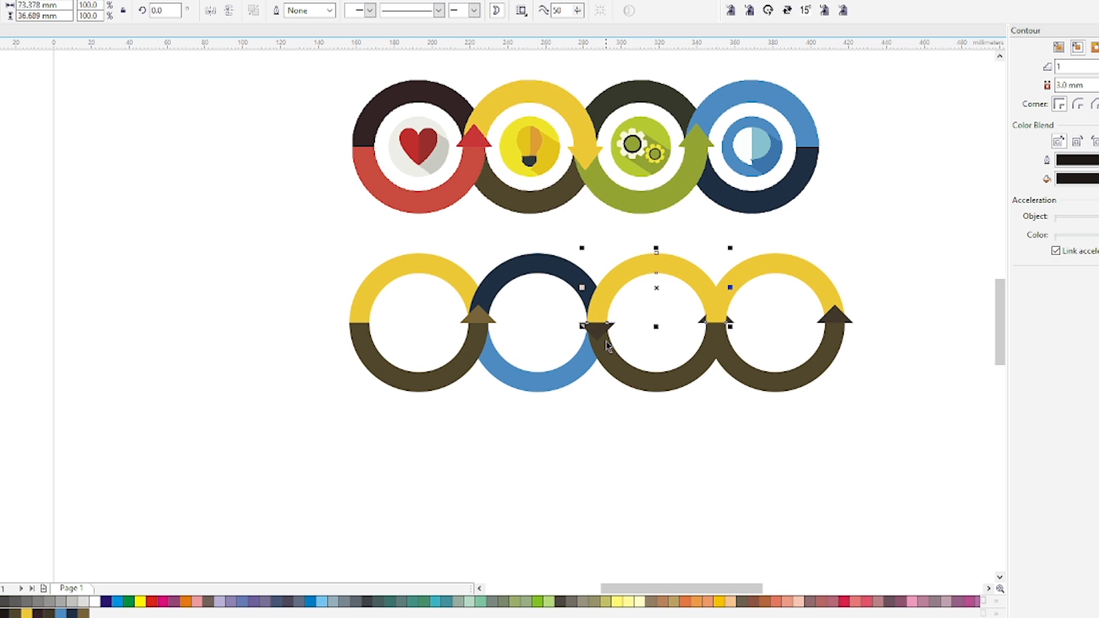
left_click(596, 417)
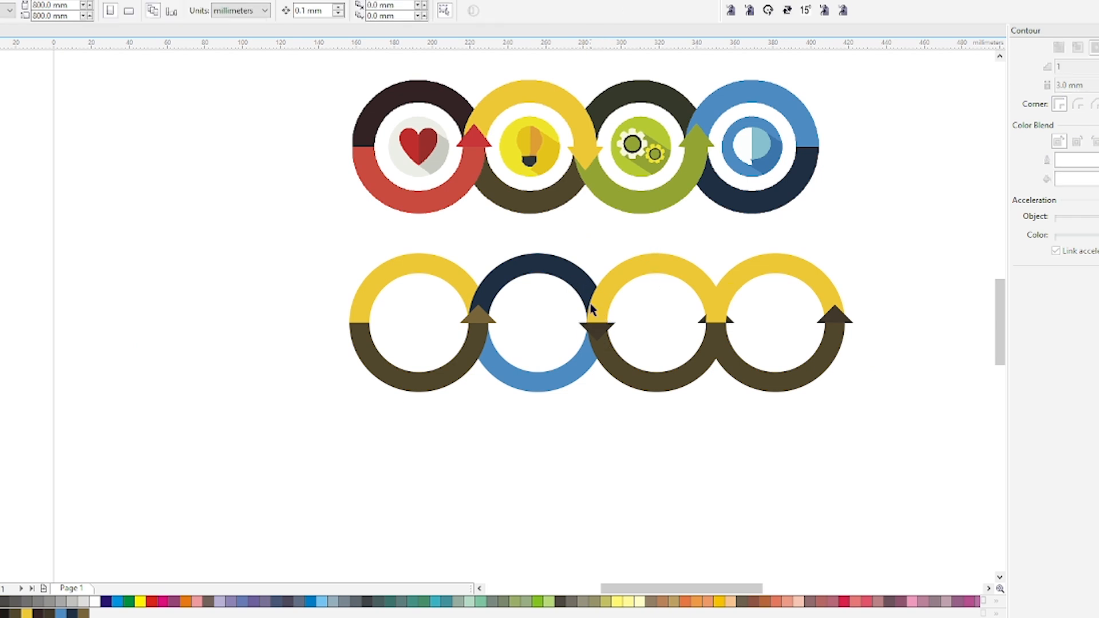
scroll(590, 303, "up", 3)
left_click(603, 310)
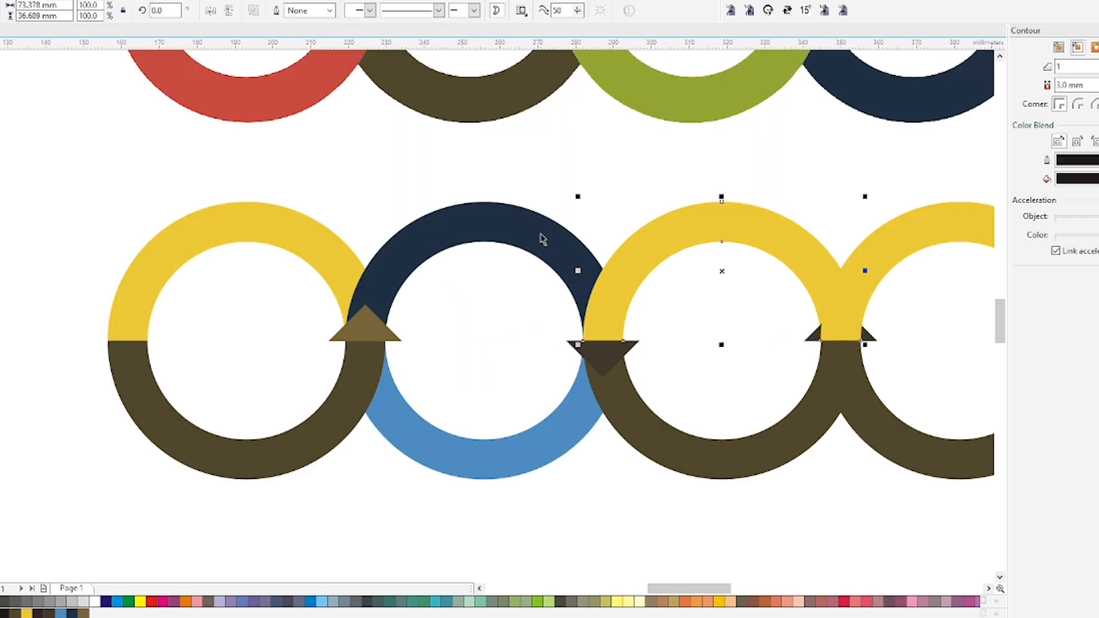
scroll(572, 326, "down", 3)
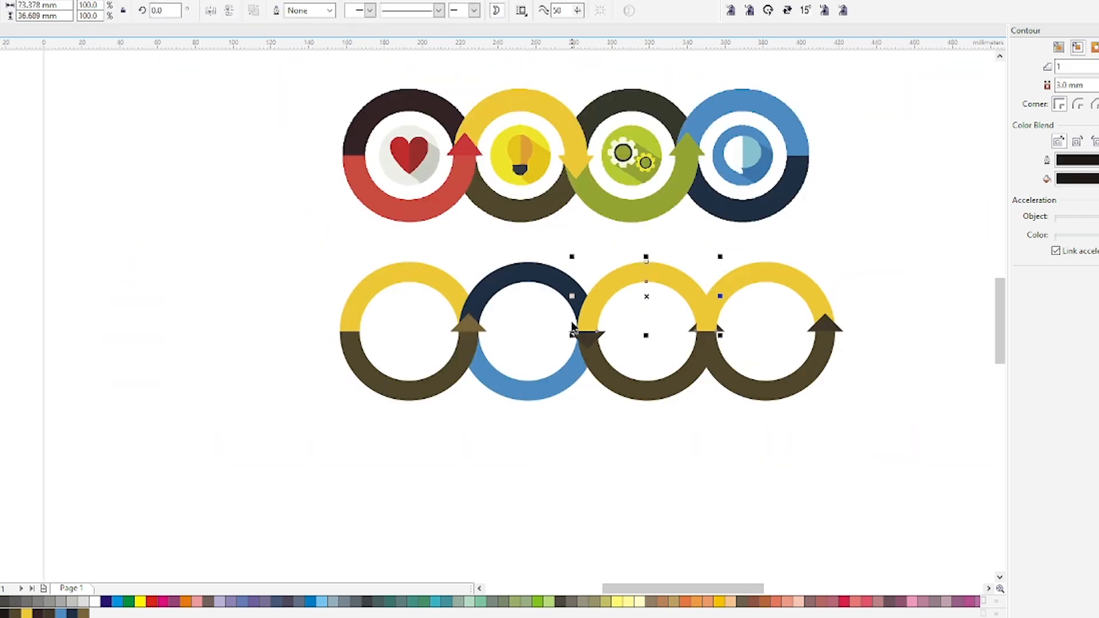
left_click(555, 282, "shift")
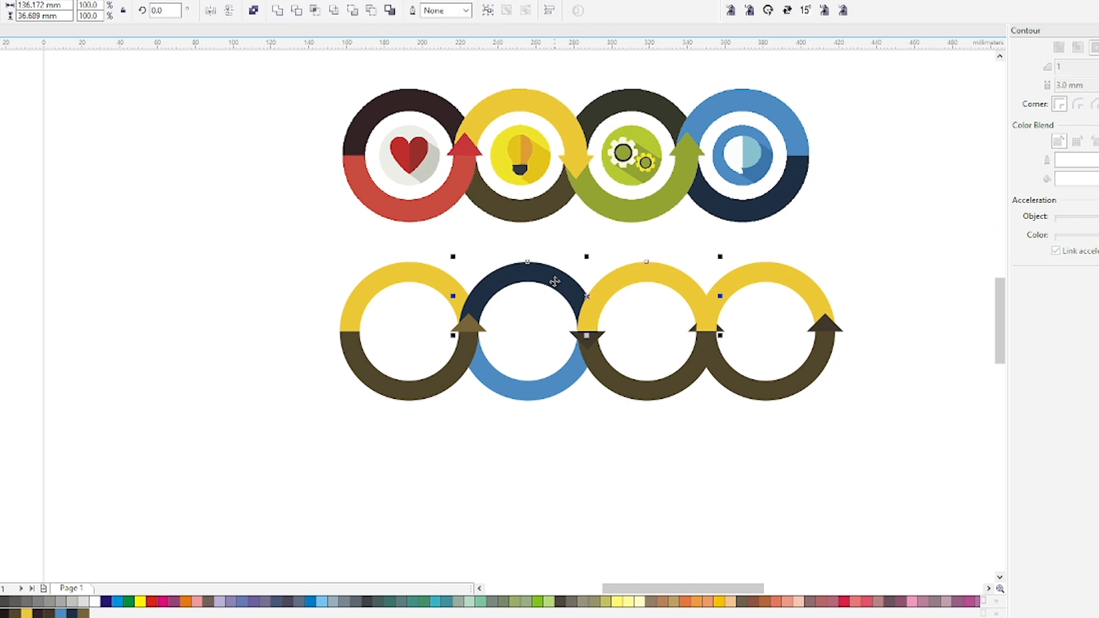
left_click(316, 11)
key("shift+Page_Up")
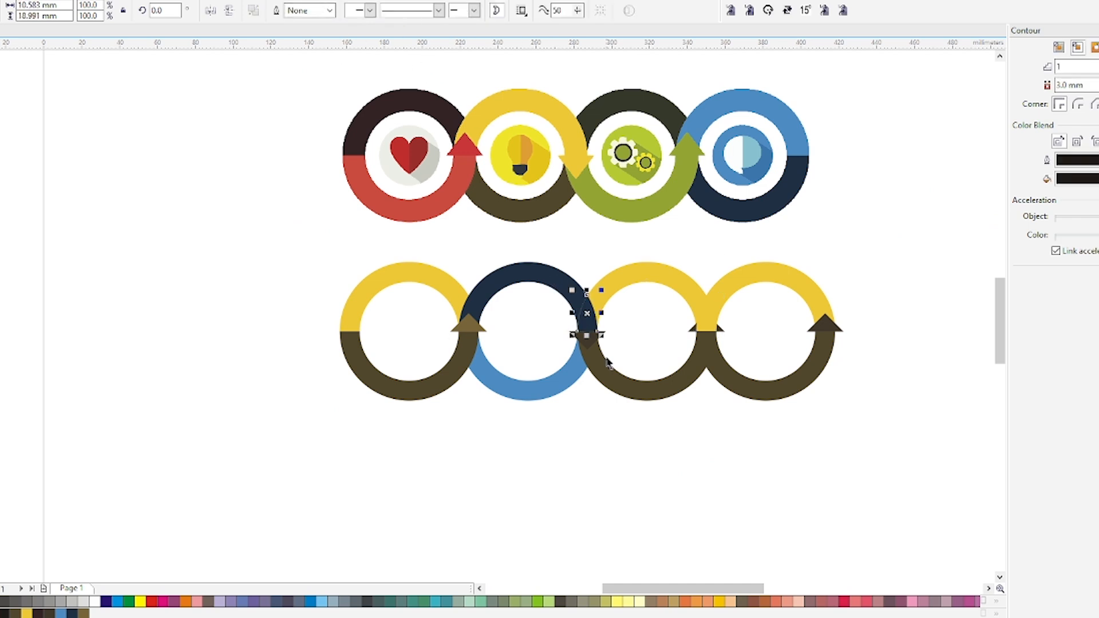
Reshape the overlap piece by bulging its inner curved edge further into the navy half to cover the seam
scroll(607, 363, "up", 2)
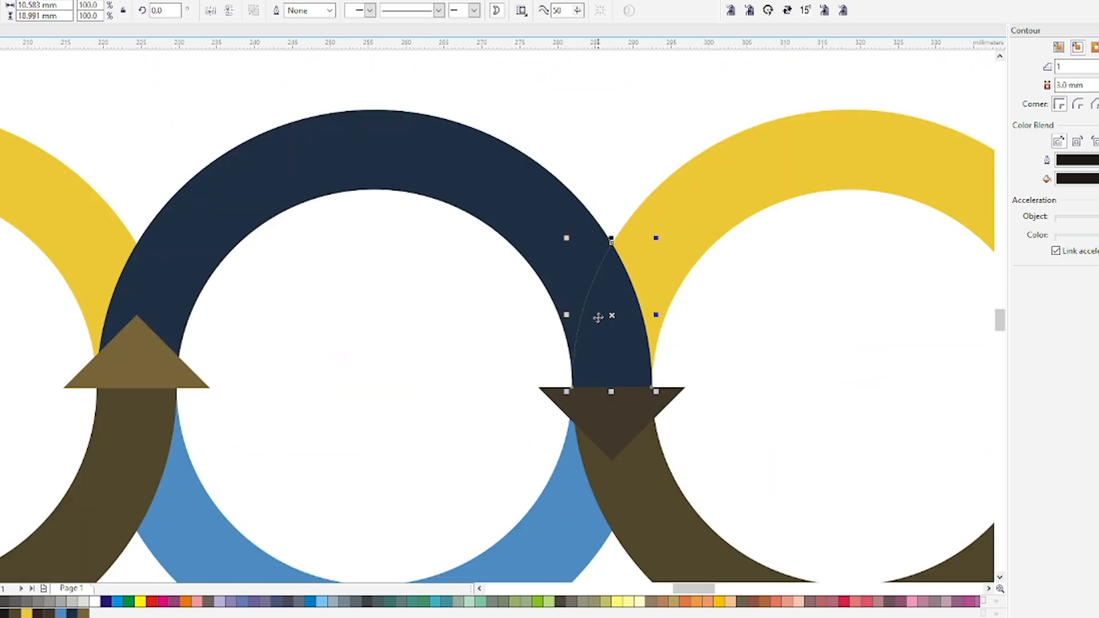
key("F10")
left_click(608, 251)
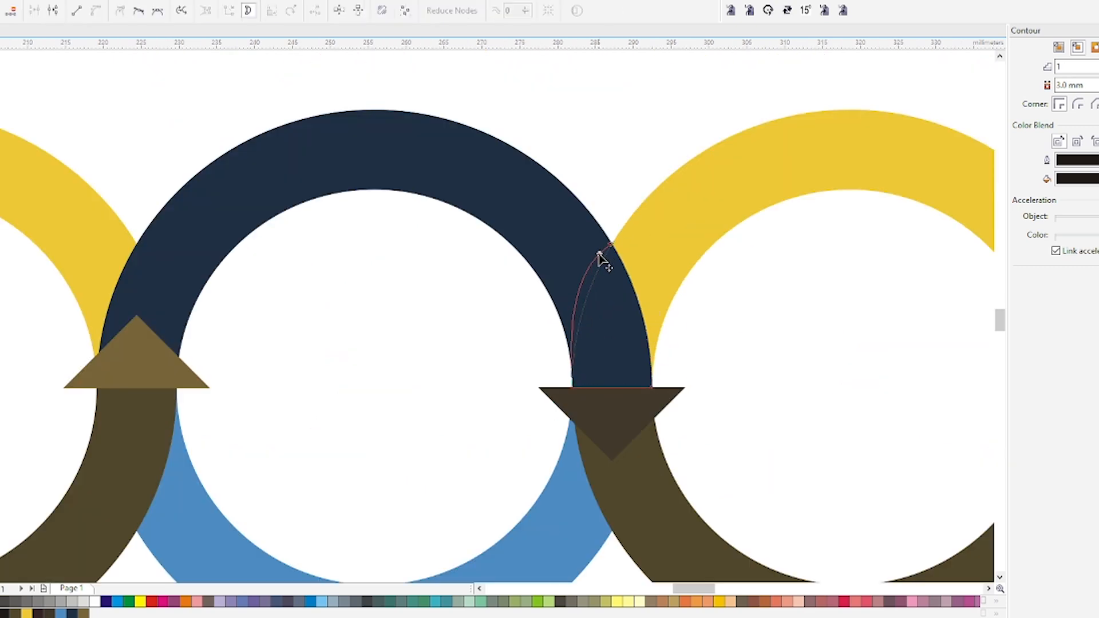
scroll(591, 313, "down", 2)
key("space")
left_click(613, 497)
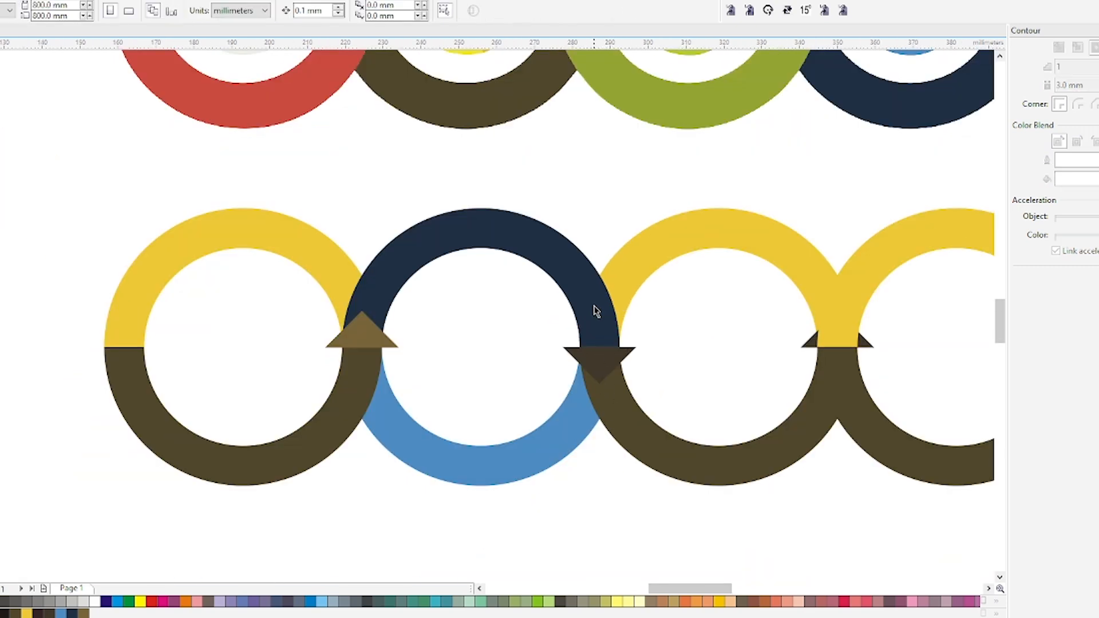
Fill the downward arrowhead with the navy of the second ring's upper half
left_click(596, 317)
left_click(598, 366)
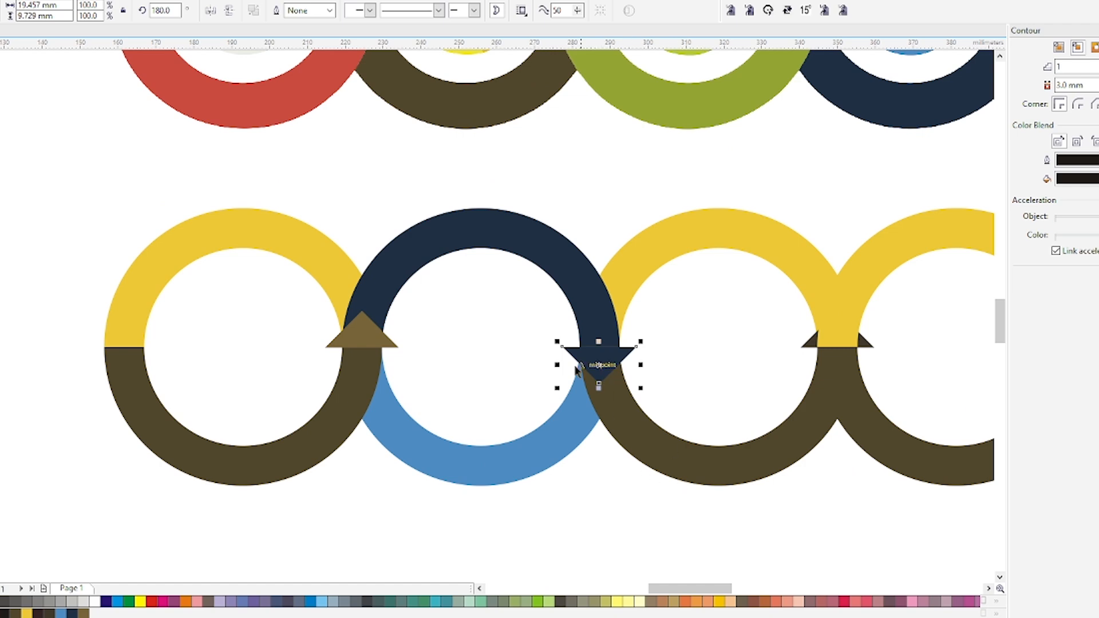
scroll(572, 366, "down", 2)
Colour the third ring's lower half dark maroon and its upper half red, sampling both colours from the reference's first ring
key("space")
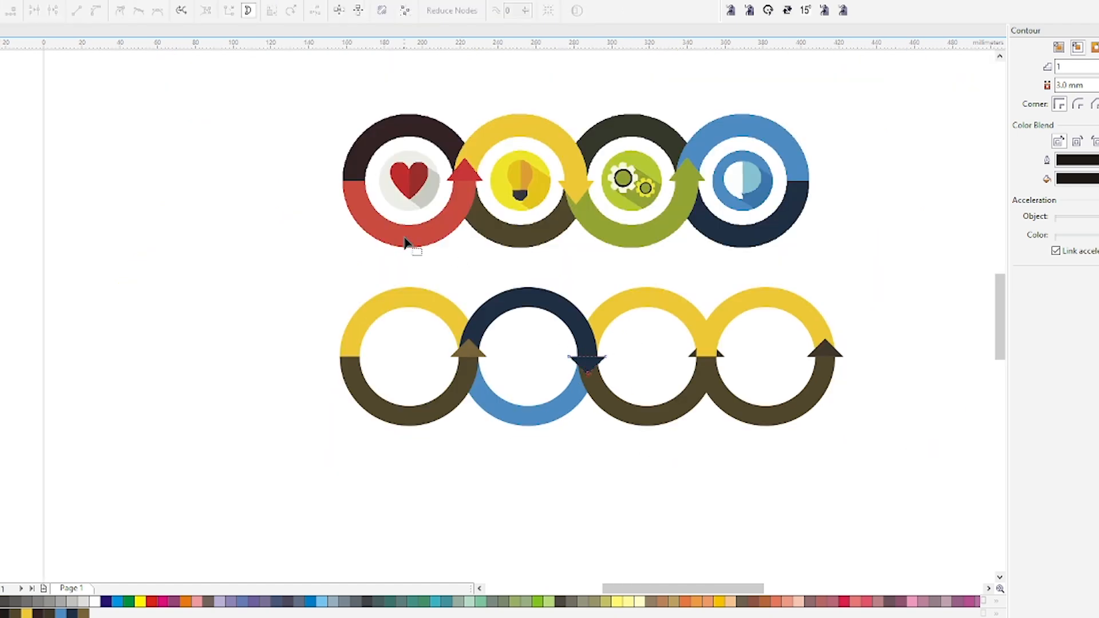
key("i")
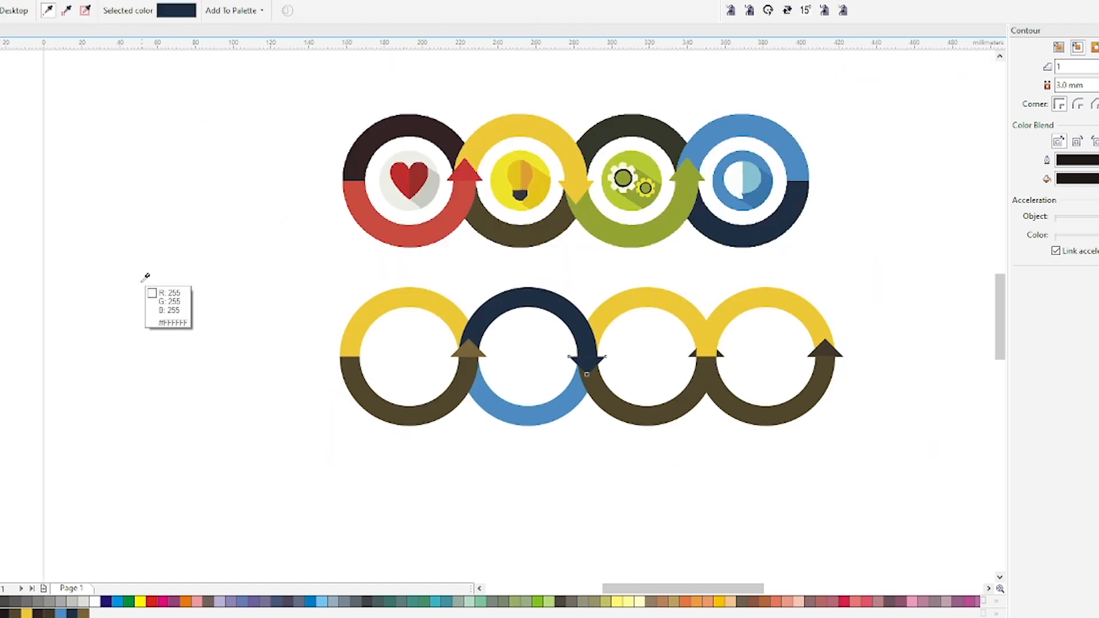
left_click(413, 237)
left_click(661, 409)
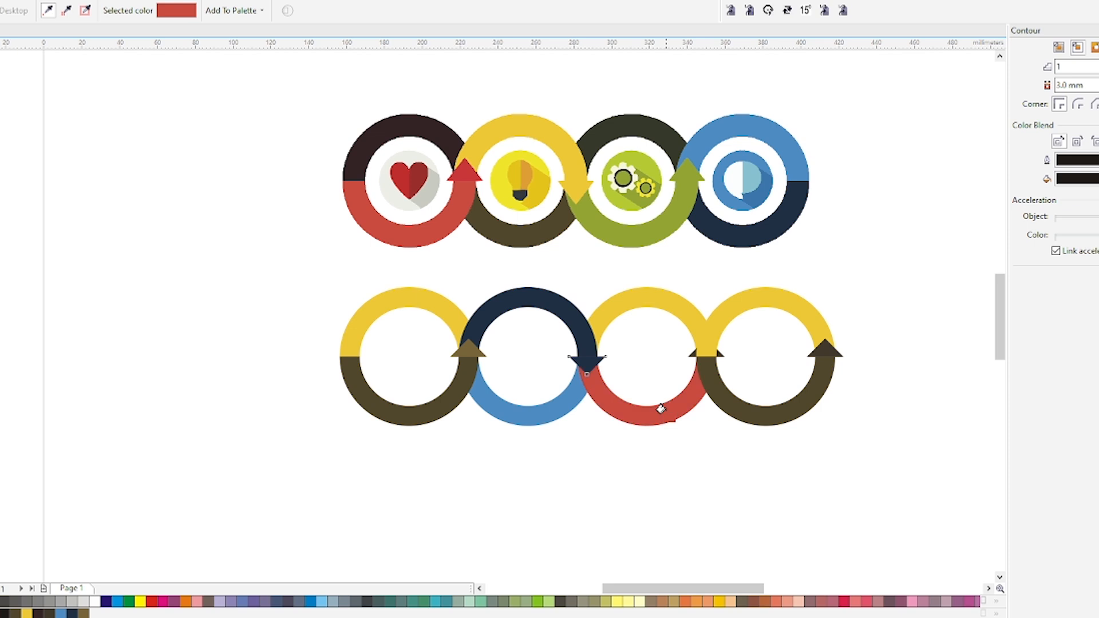
left_click(423, 127)
left_click(649, 415)
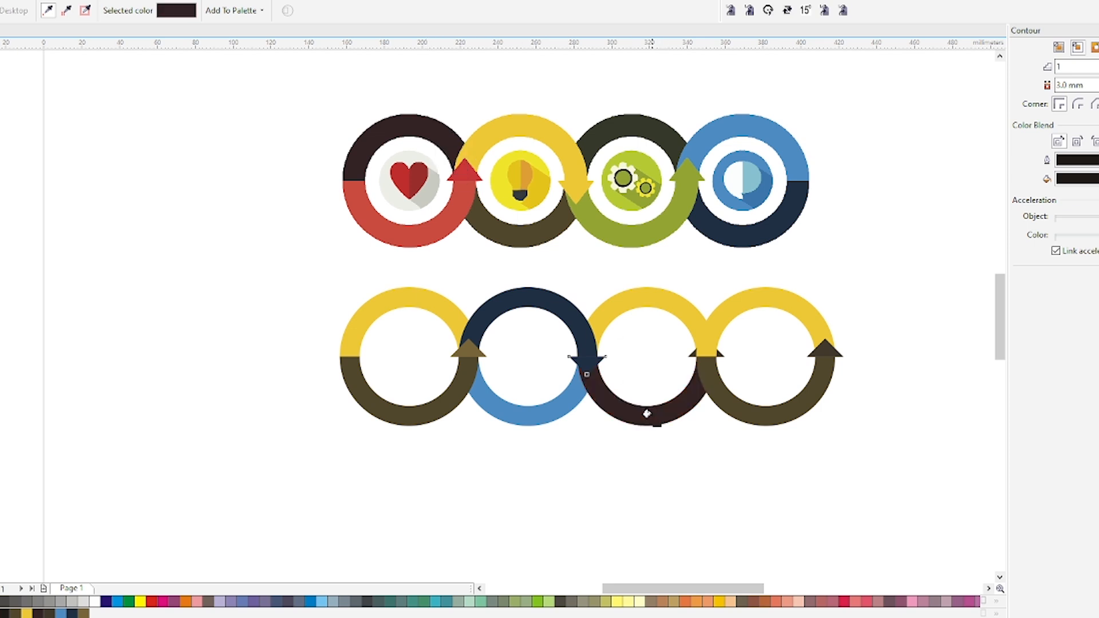
left_click(442, 230)
left_click(655, 297)
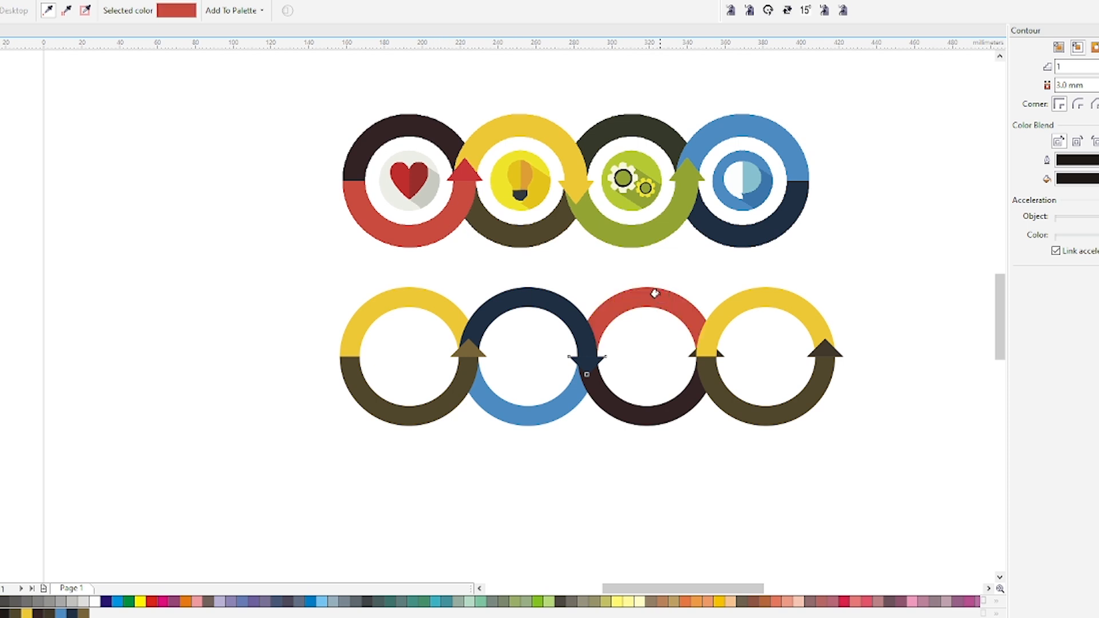
Lighten the downward arrowhead's fill from the ring's navy to a muted slate blue of the same hue
key("space")
scroll(603, 400, "up", 1)
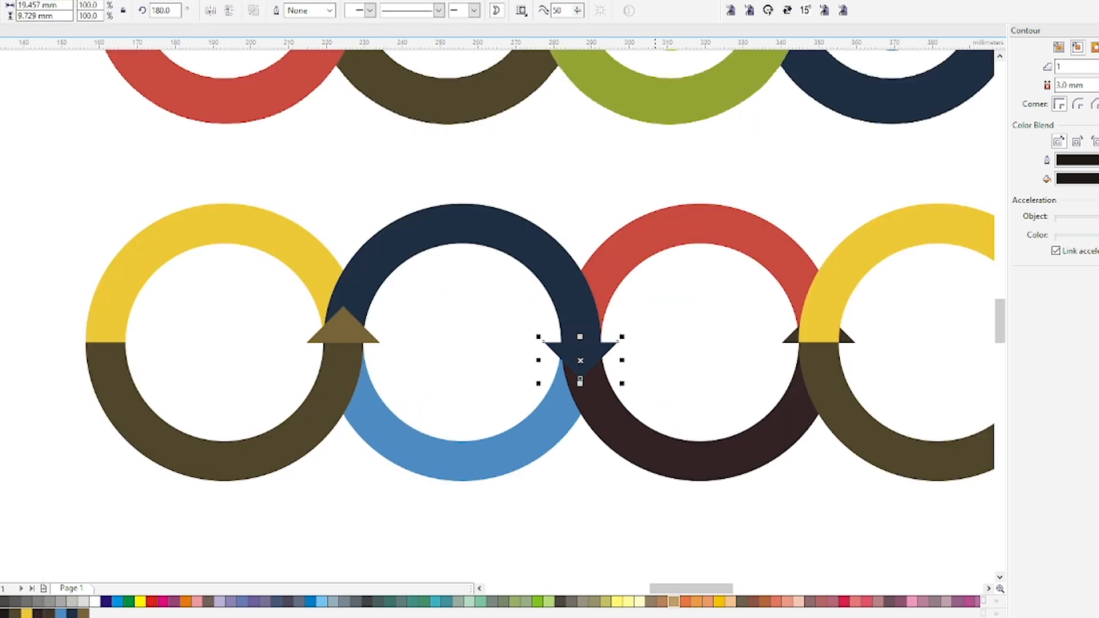
key("shift+F11")
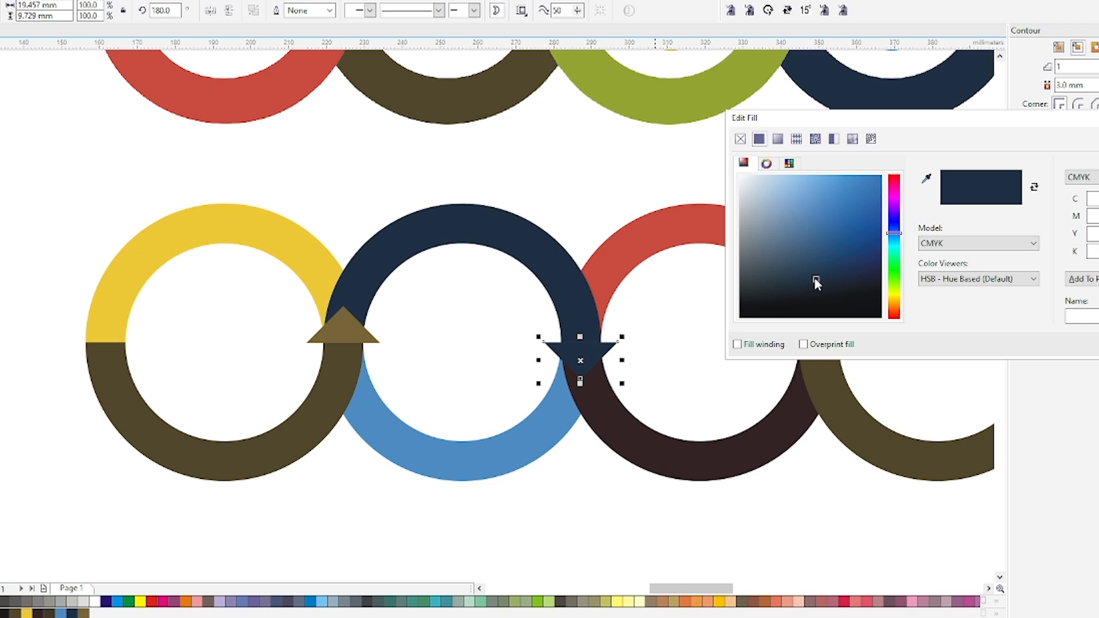
left_click_drag(813, 276, 797, 253)
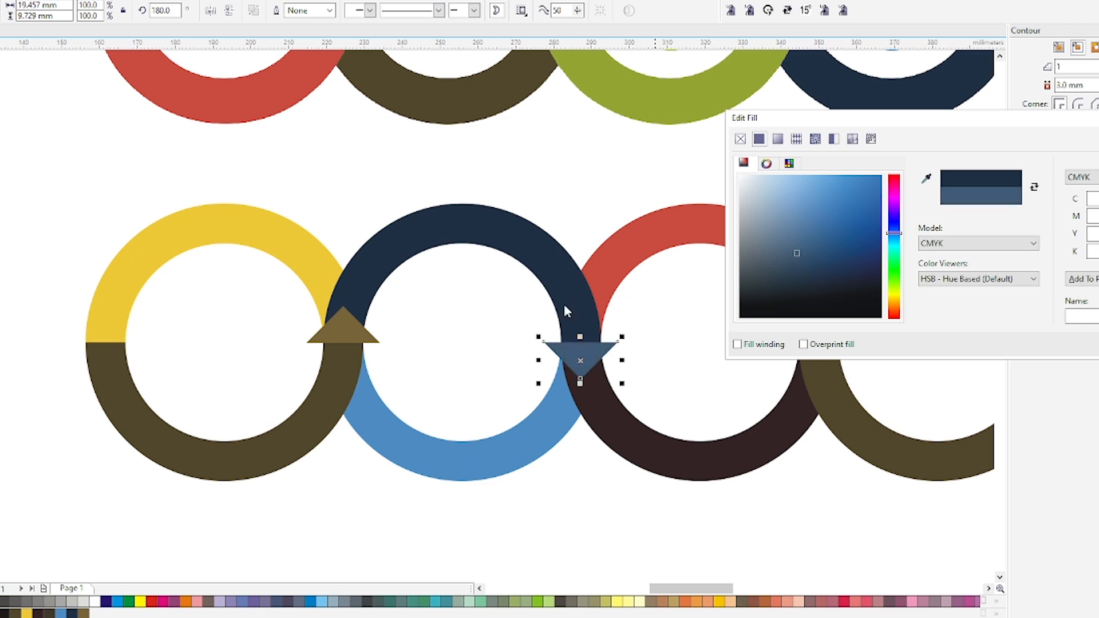
key("Return")
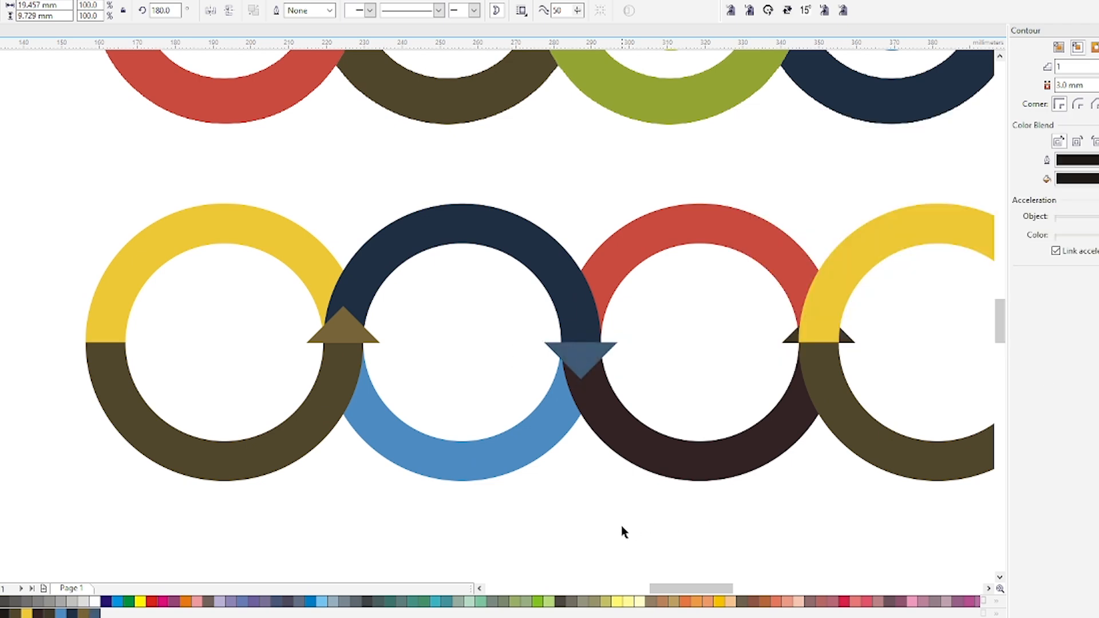
left_click(623, 531)
Bring the arrowhead between the third and fourth rings to the front and send the fourth ring's lower half to the back
scroll(538, 402, "down", 2)
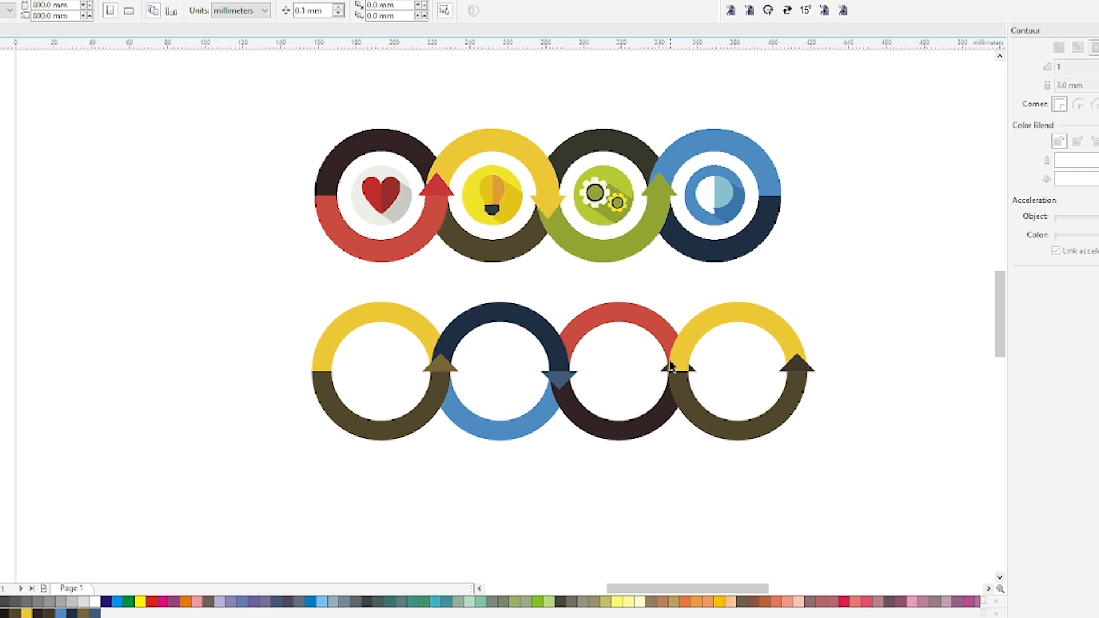
left_click_drag(673, 377, 676, 379)
key("shift+Page_Up")
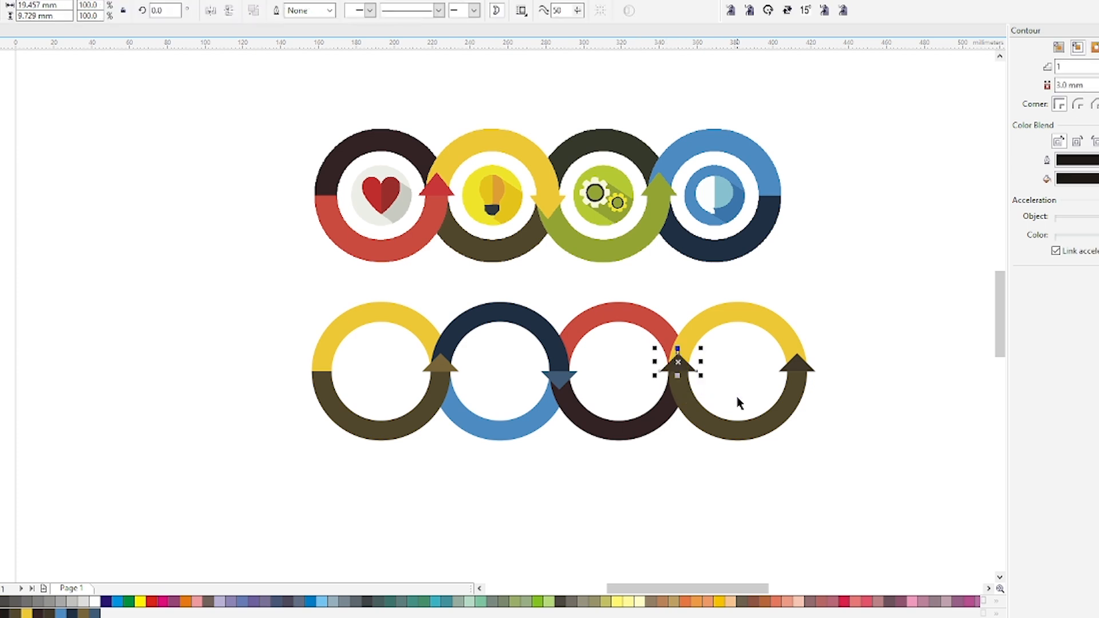
left_click(699, 407)
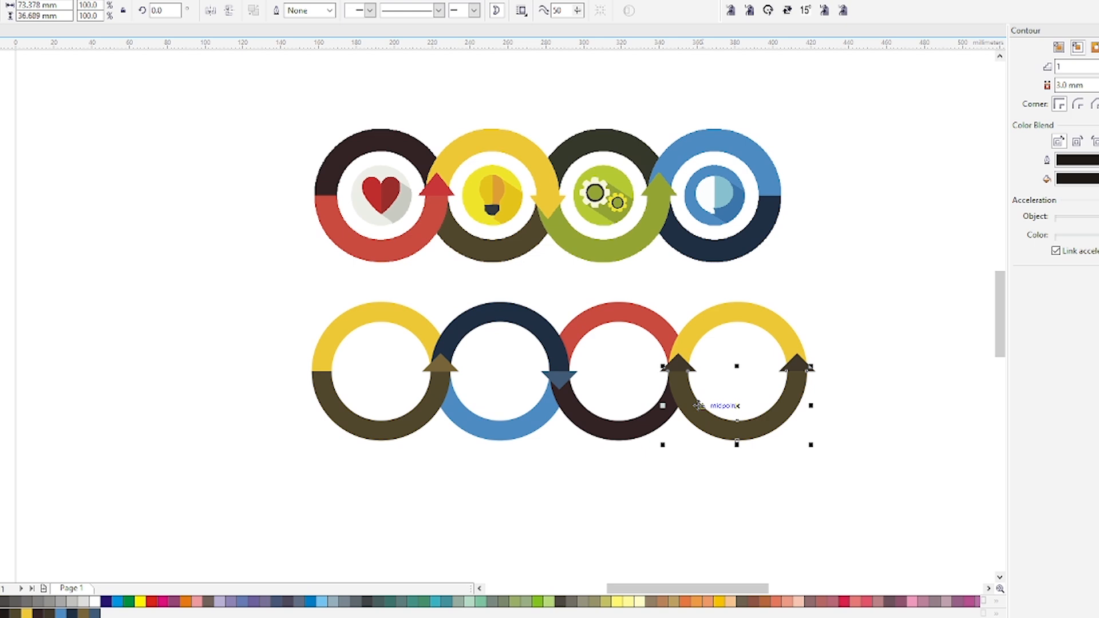
key("shift+Page_Down")
left_click(666, 466)
Fill the arrowhead between the third and fourth rings with the dark maroon of the third ring's lower half
left_click(666, 408)
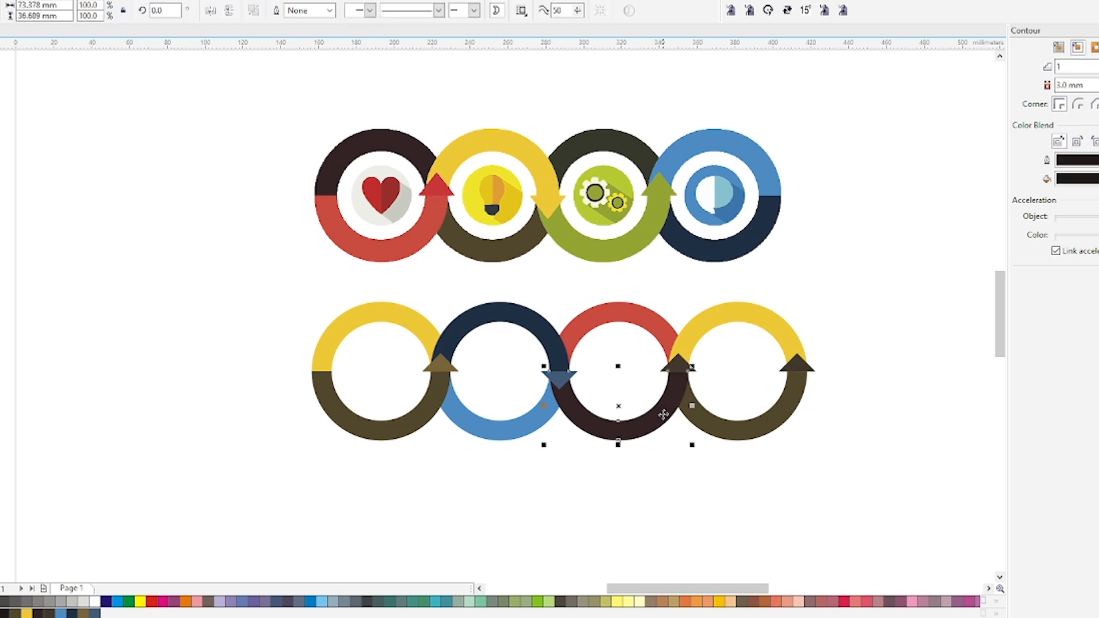
left_click(678, 362)
left_click(678, 361)
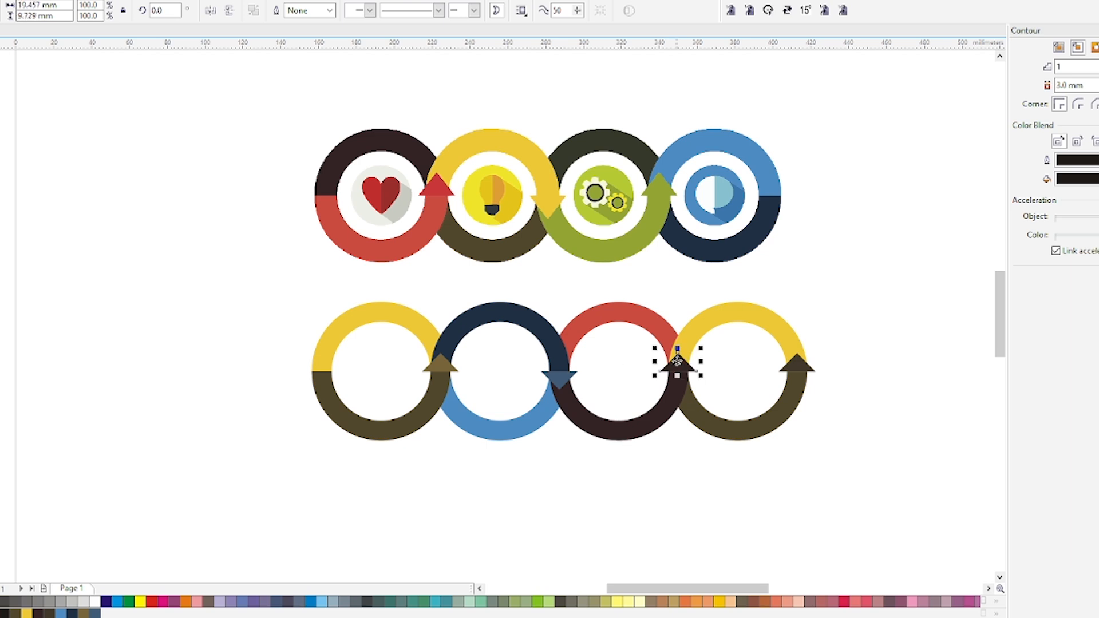
left_click(655, 324)
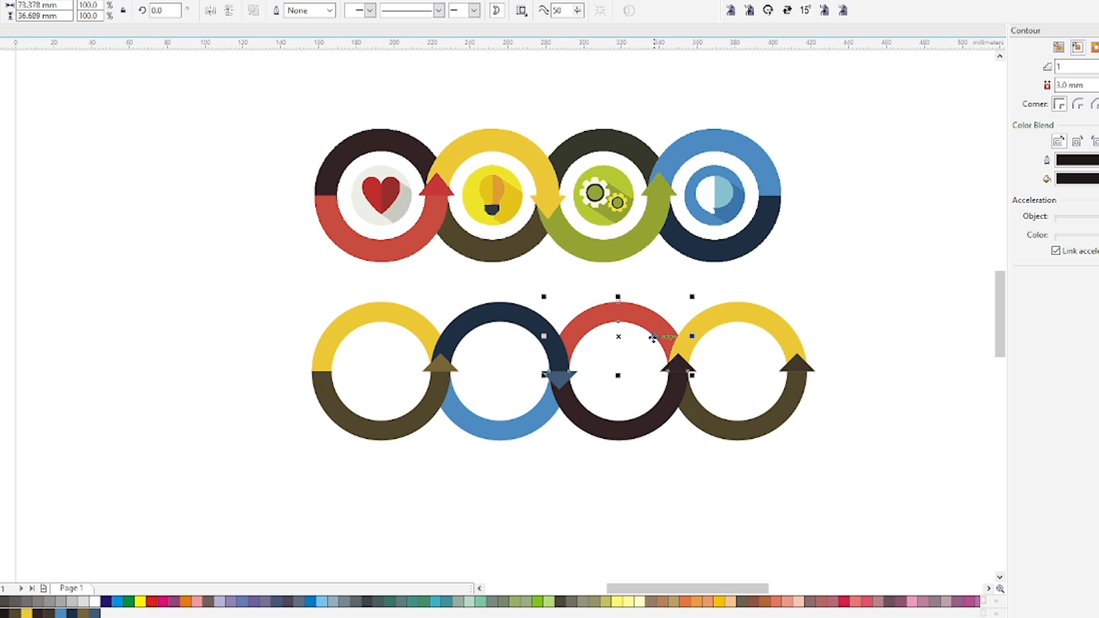
Delete the extra arrowhead at the outer end of the fourth ring
left_click(836, 369)
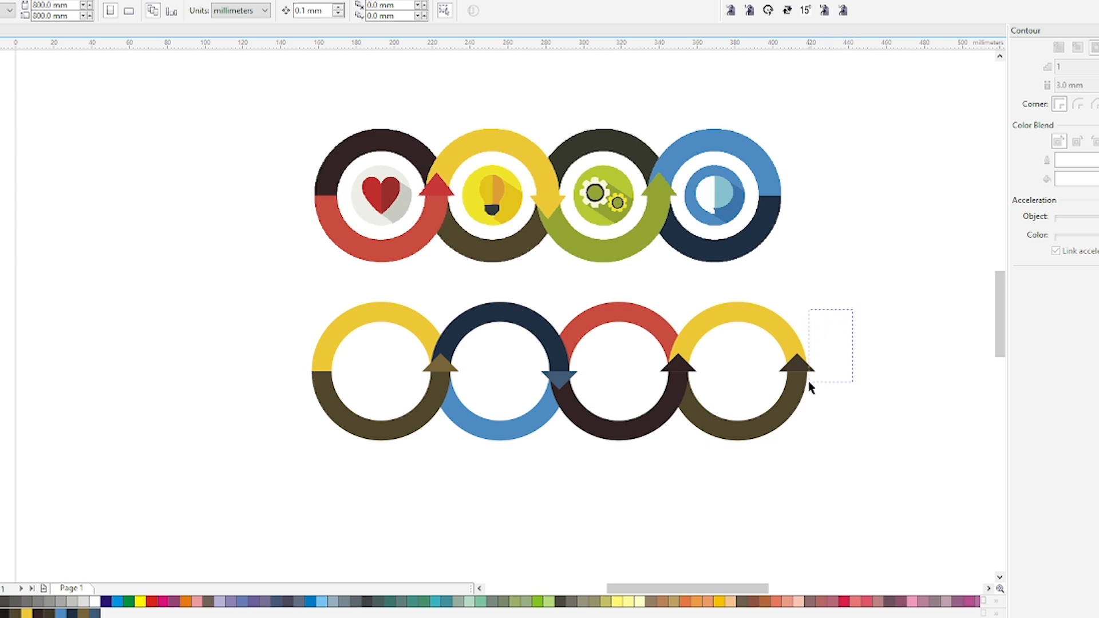
left_click_drag(809, 381, 760, 398)
key("Delete")
Duplicate the first ring into the empty space beside it, with both halves filled yellow
left_click(380, 315)
left_click_drag(385, 313, 180, 444)
right_click(184, 313)
left_click(158, 317)
left_click(180, 301, "shift")
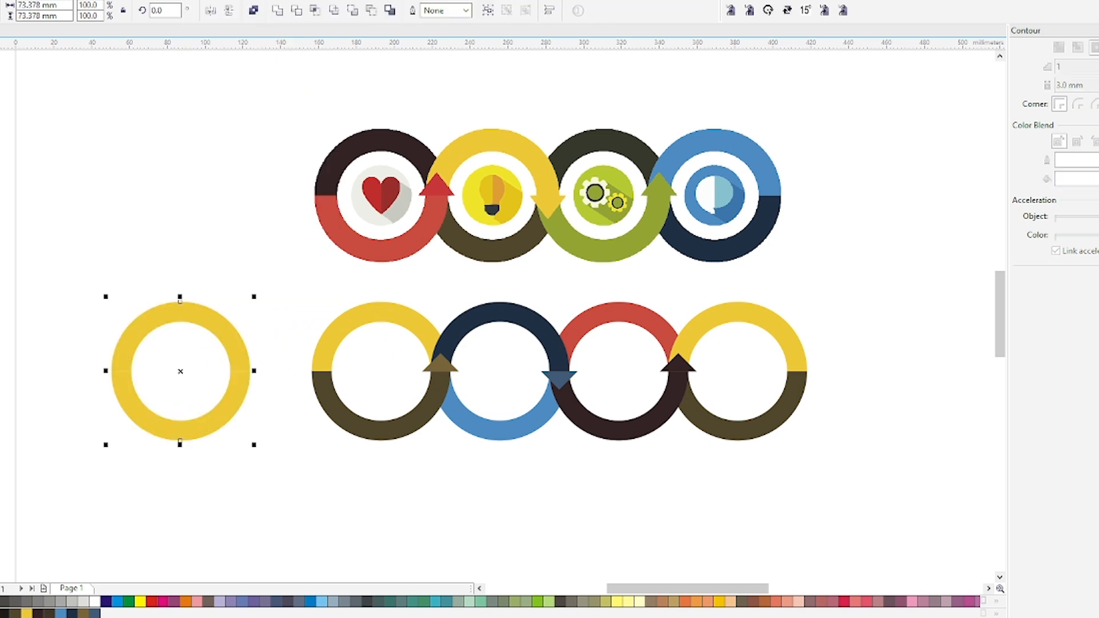
left_click(257, 15)
left_click(257, 14)
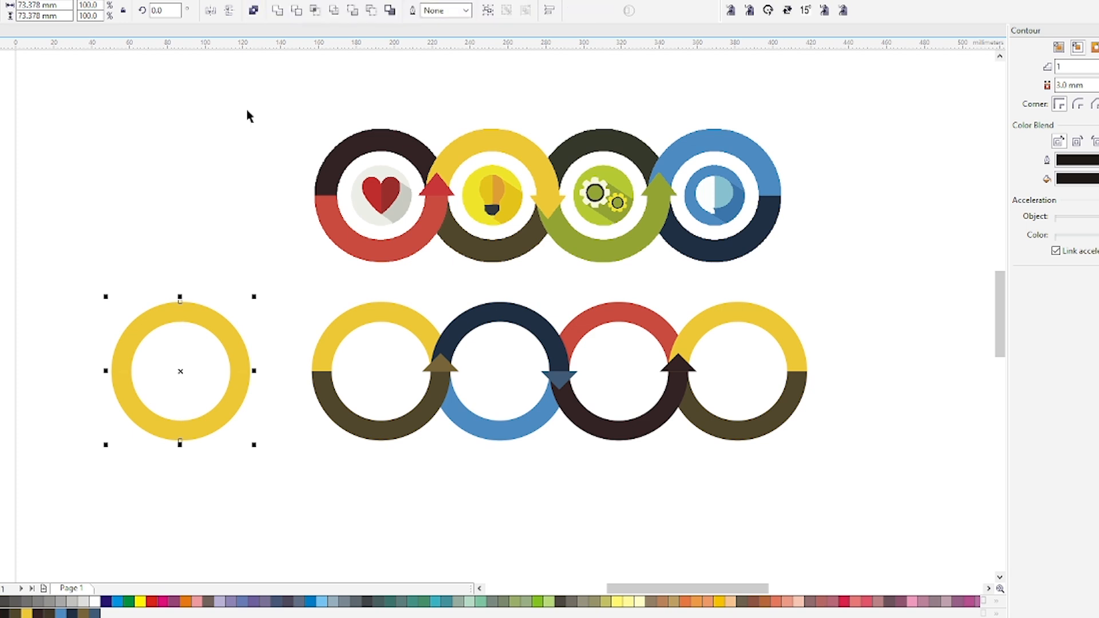
left_click(214, 246)
left_click(193, 313)
left_click(214, 346)
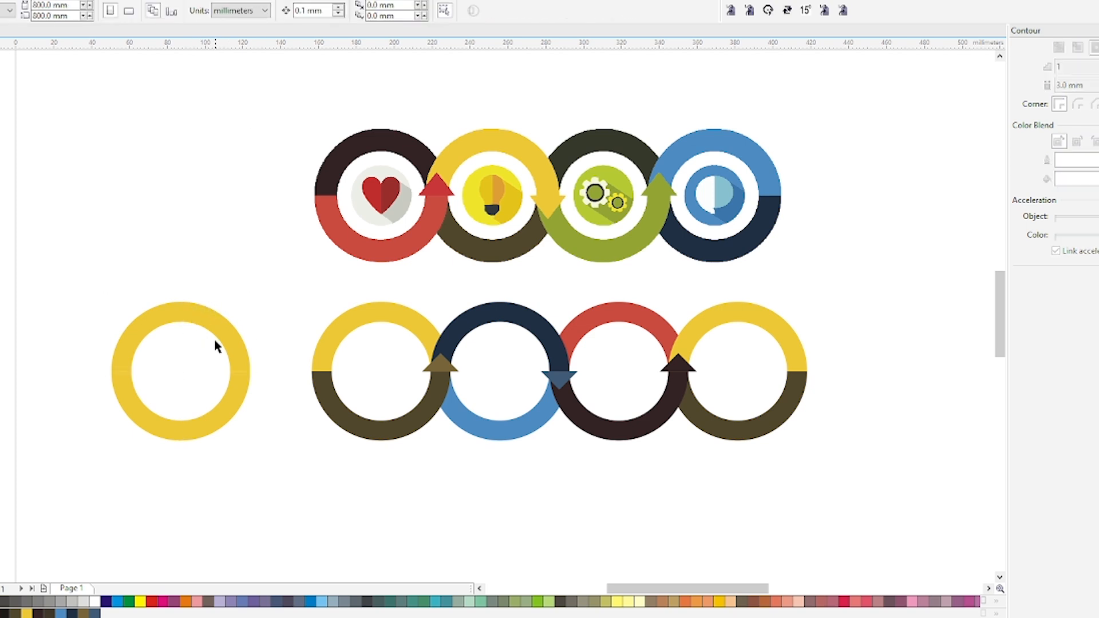
left_click_drag(193, 324, 204, 273)
key("ctrl+z")
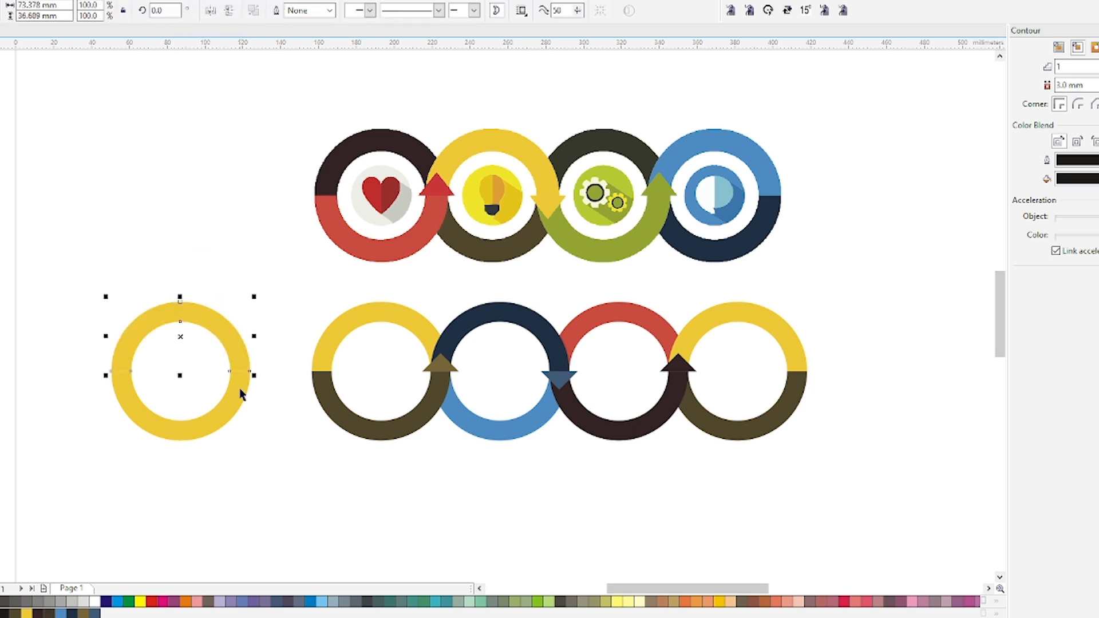
Weld the two halves of the yellow ring copy into one closed ring
left_click(236, 395, "shift")
left_click(277, 14)
scroll(125, 386, "up", 2)
double_click(121, 417)
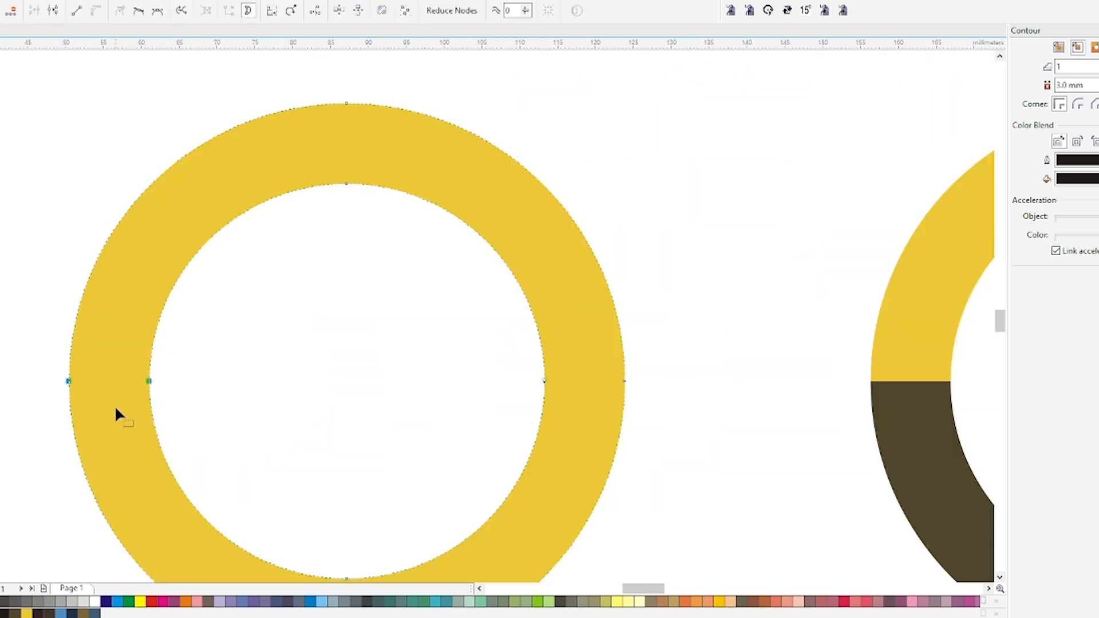
key("space")
Break the welded ring apart and delete its outer circle, keeping only the inner disc
left_click(261, 9)
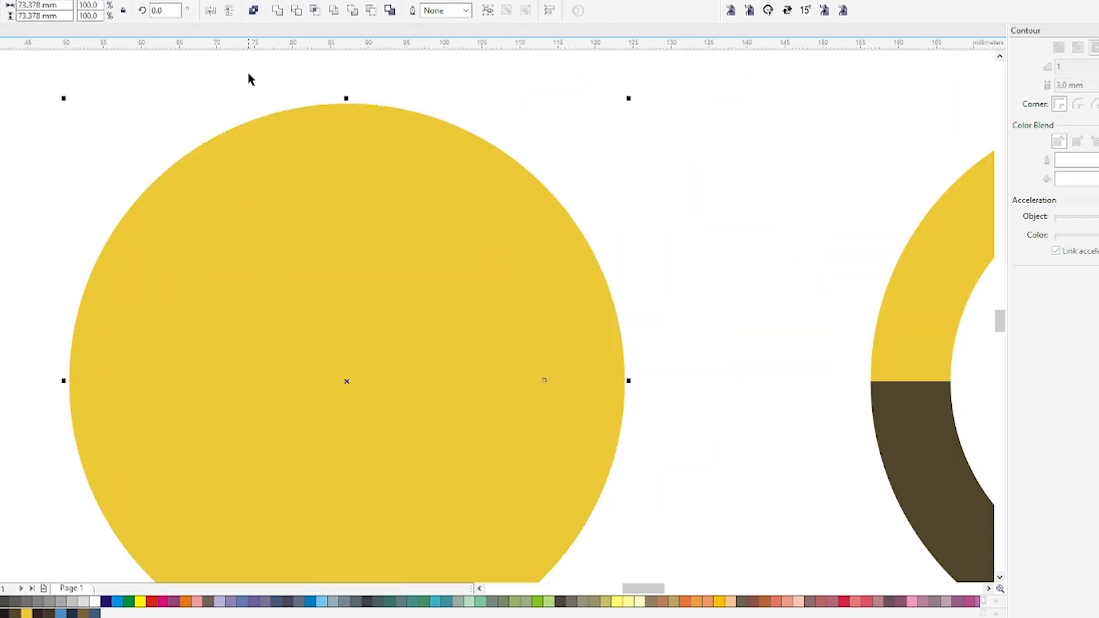
key("Escape")
left_click(339, 141)
key("Delete")
left_click(367, 332)
key("F4")
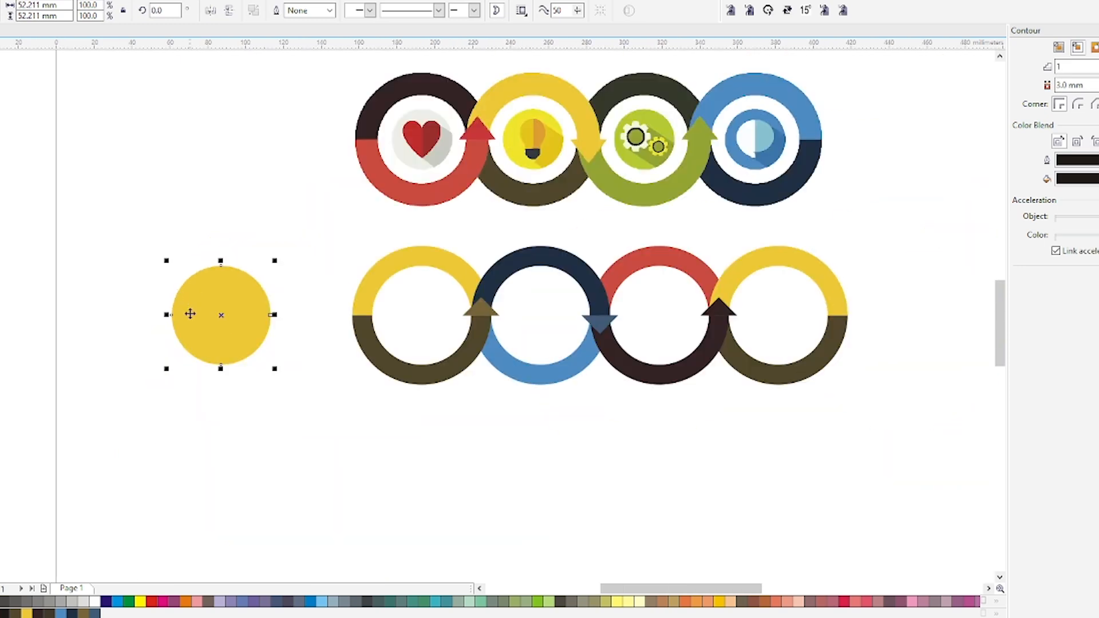
Place the yellow disc concentrically inside the first ring's opening
left_click_drag(424, 273, 335, 363)
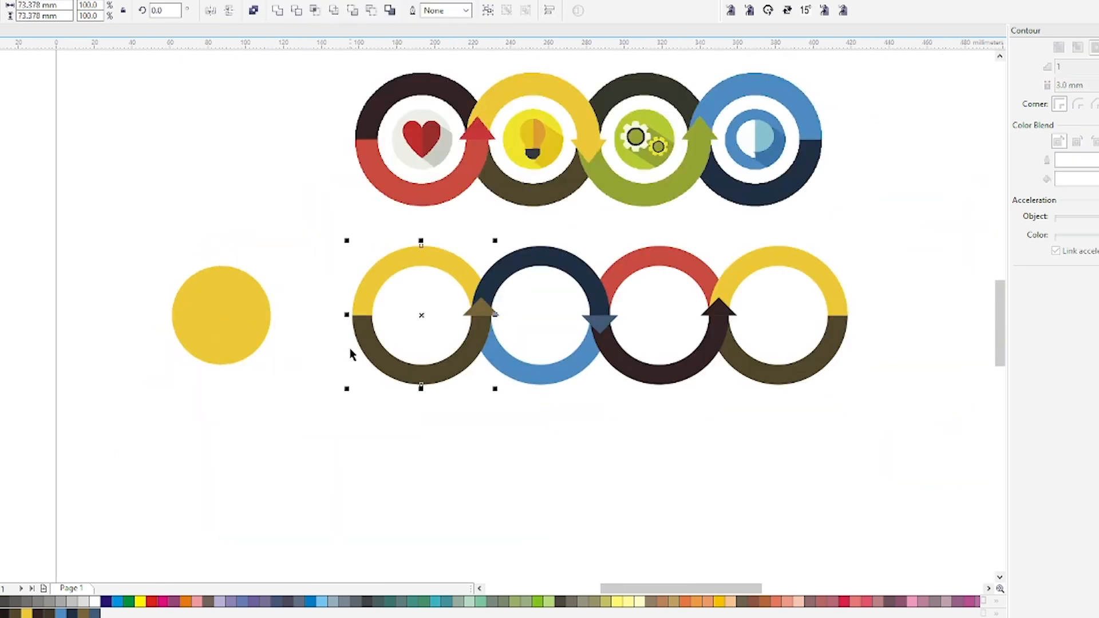
key("ctrl+g")
left_click(350, 355)
left_click_drag(171, 315, 381, 318)
scroll(472, 299, "up", 2)
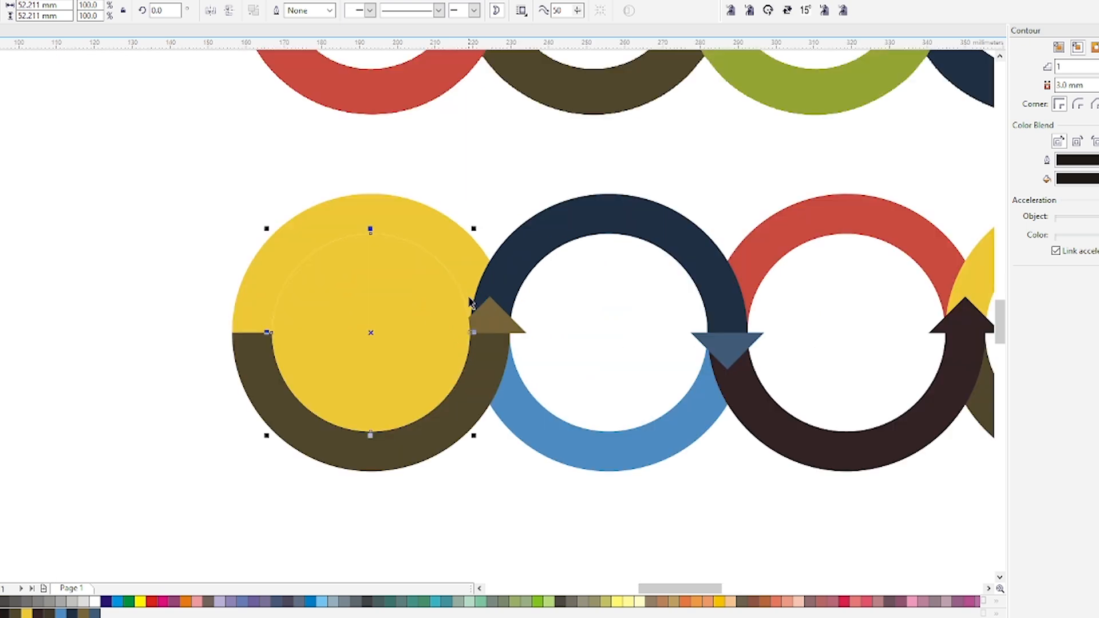
Shrink the disc to about 38.4 mm in light grey and add a concentric disc of about 18.7 mm in the ring's yellow
left_click_drag(473, 229, 450, 298)
left_click(83, 600)
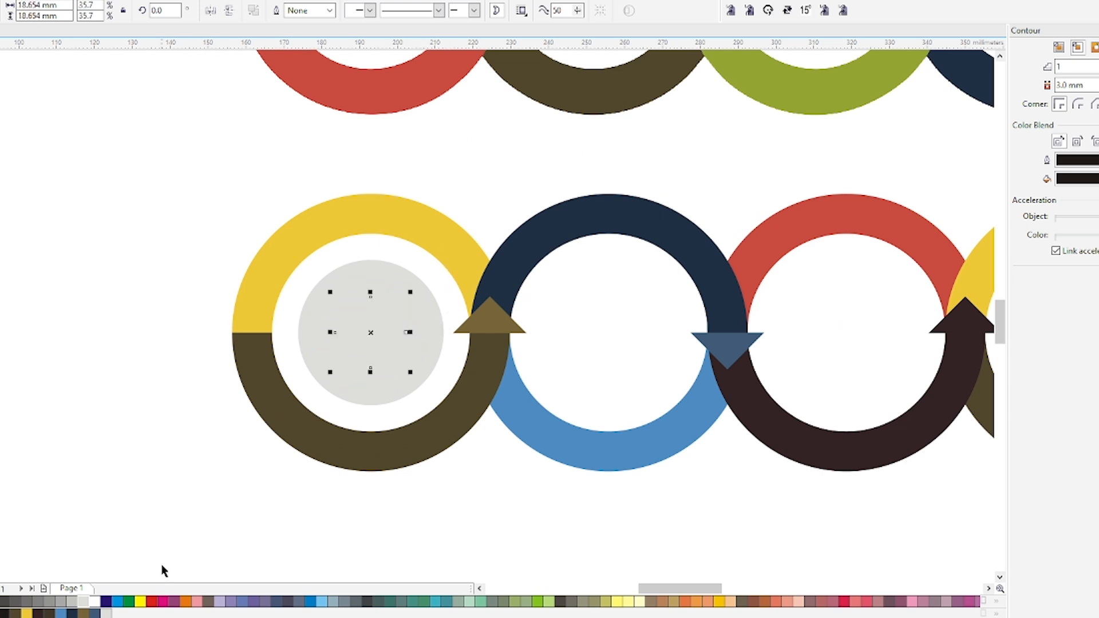
left_click_drag(279, 247, 369, 328)
left_click(367, 321)
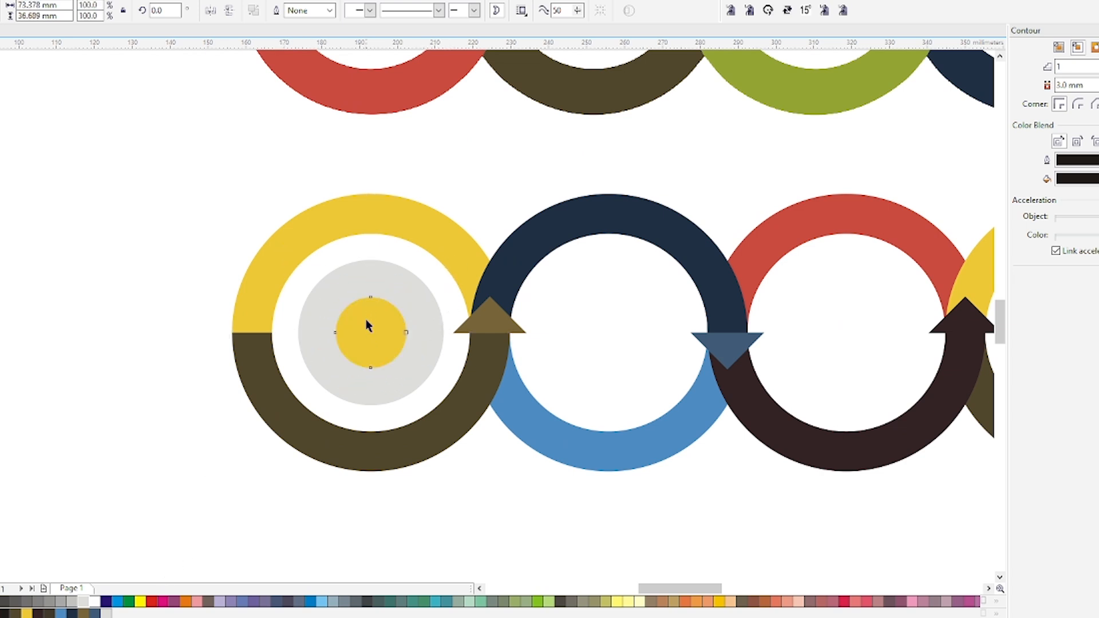
Draw a small rectangle spanning the gap between the first ring's inner edge and the grey disc, and select its width value for copying
left_click(380, 285, "shift")
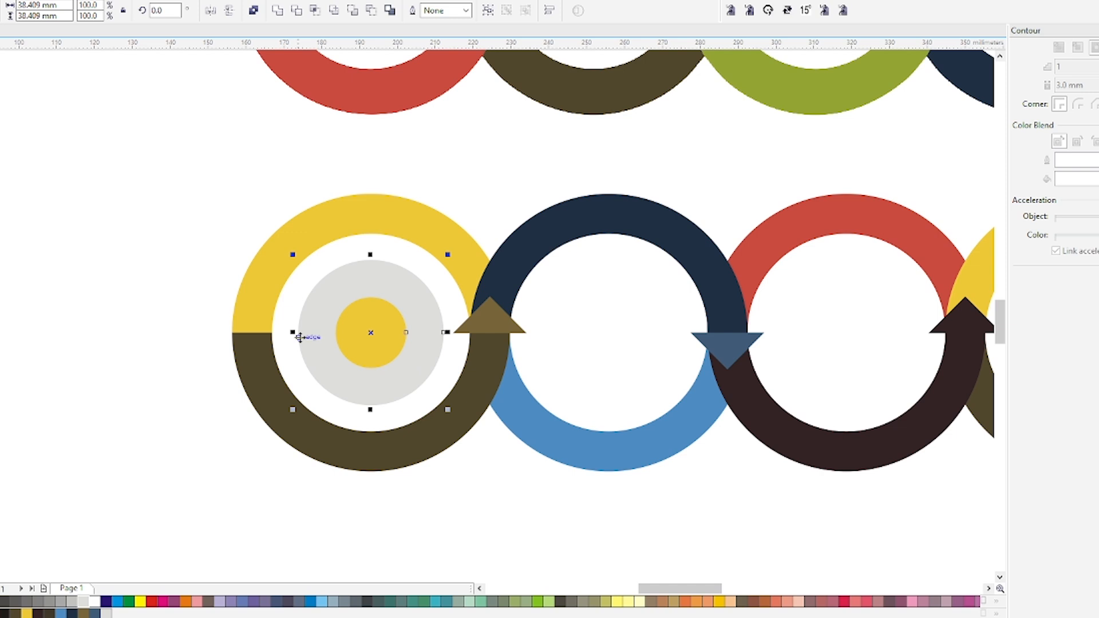
key("F6")
left_click_drag(299, 332, 272, 332)
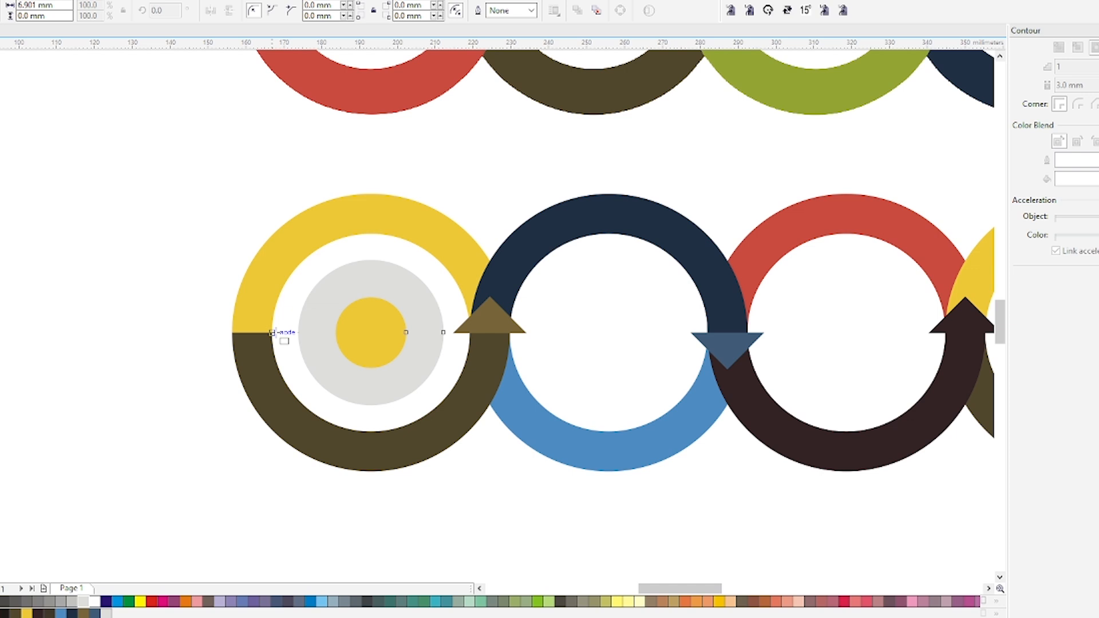
key("Escape")
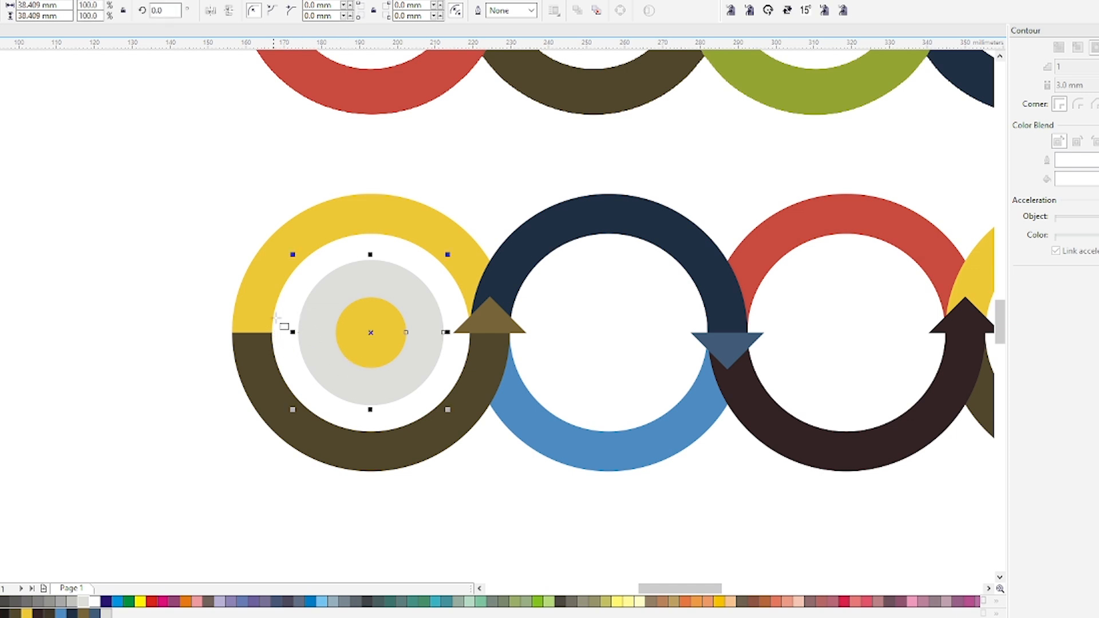
left_click_drag(272, 333, 308, 341)
scroll(294, 327, "up", 2)
double_click(53, 6)
key("ctrl+c")
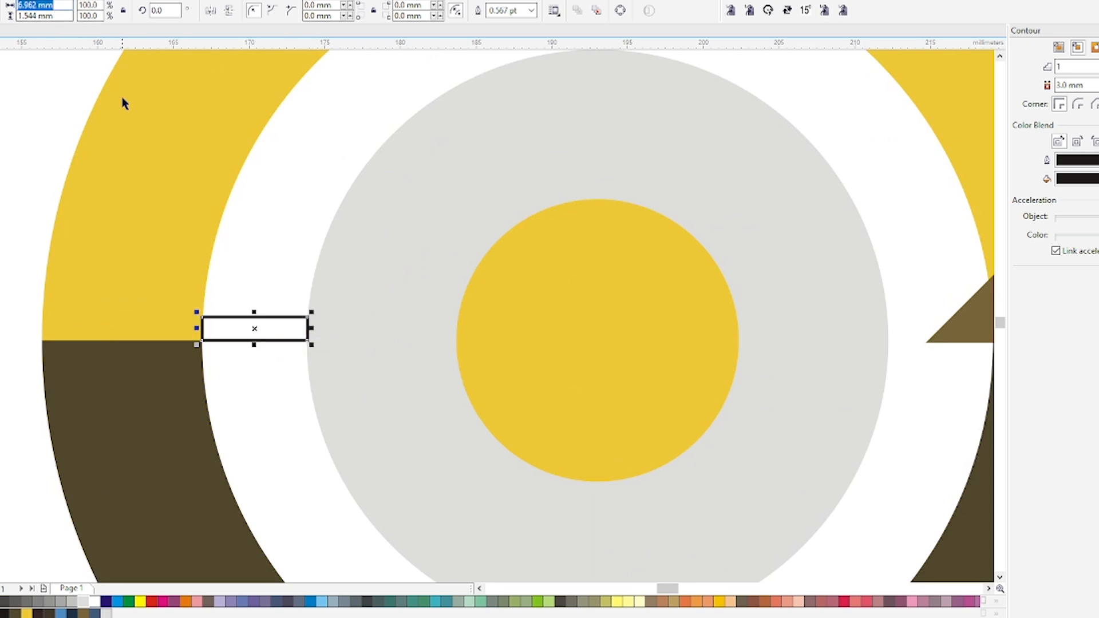
Delete the gap rectangle and set the nudge distance to its 6.962 mm width
left_click(276, 327)
key("Delete")
scroll(267, 210, "down", 2)
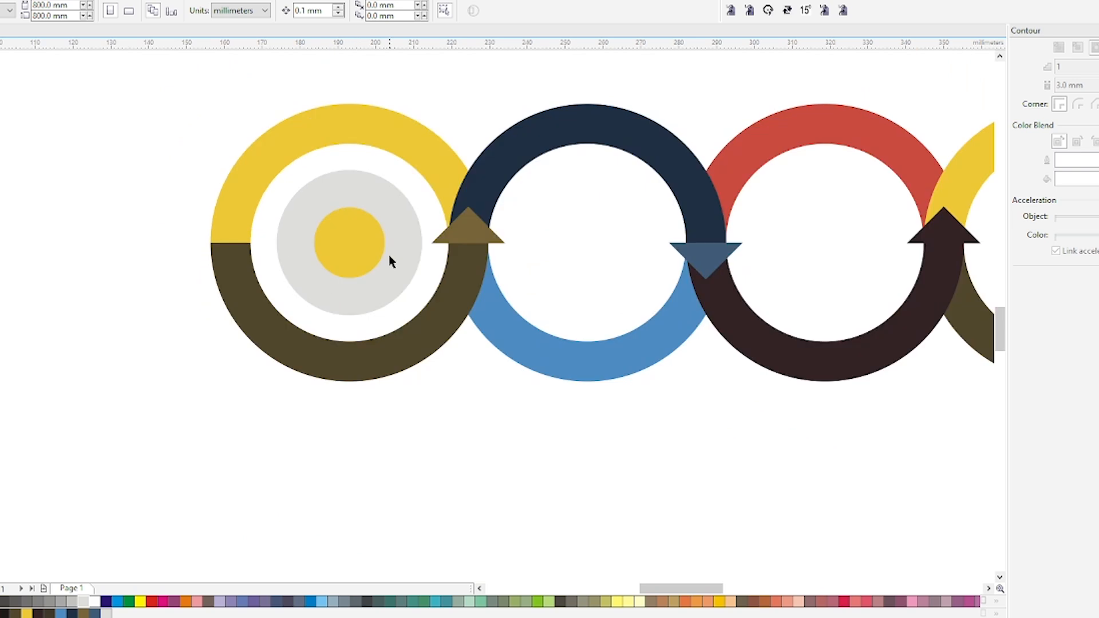
double_click(309, 11)
key("ctrl+v")
Duplicate the grey disc and its yellow centre into the second ring and centre the pair within the opening
left_click(354, 274)
left_click(284, 243, "shift")
left_click_drag(278, 243, 487, 252)
right_click(486, 241)
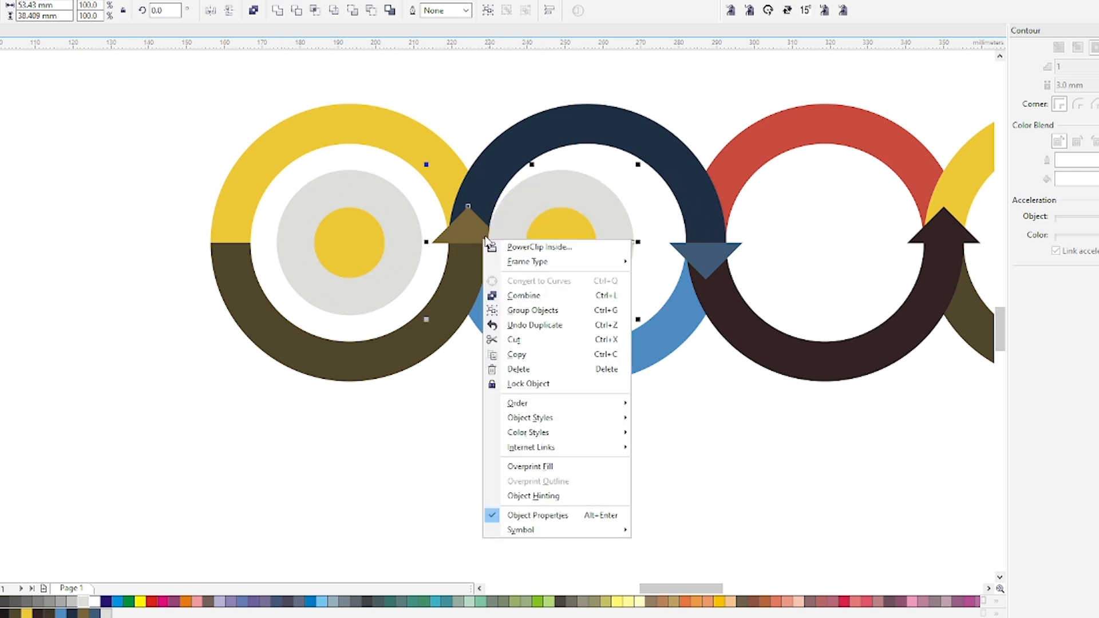
left_click(538, 201)
left_click(469, 223, "shift")
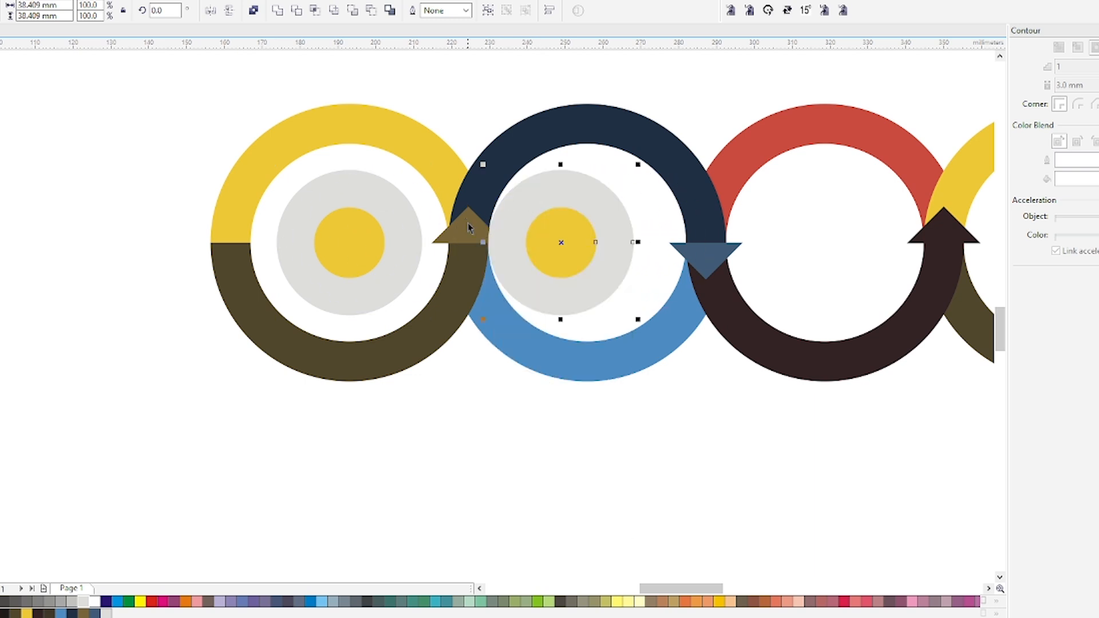
key("c")
Duplicate the pair of concentric discs into the centres of the third and fourth rings
scroll(446, 221, "down", 1)
scroll(601, 216, "up", 1)
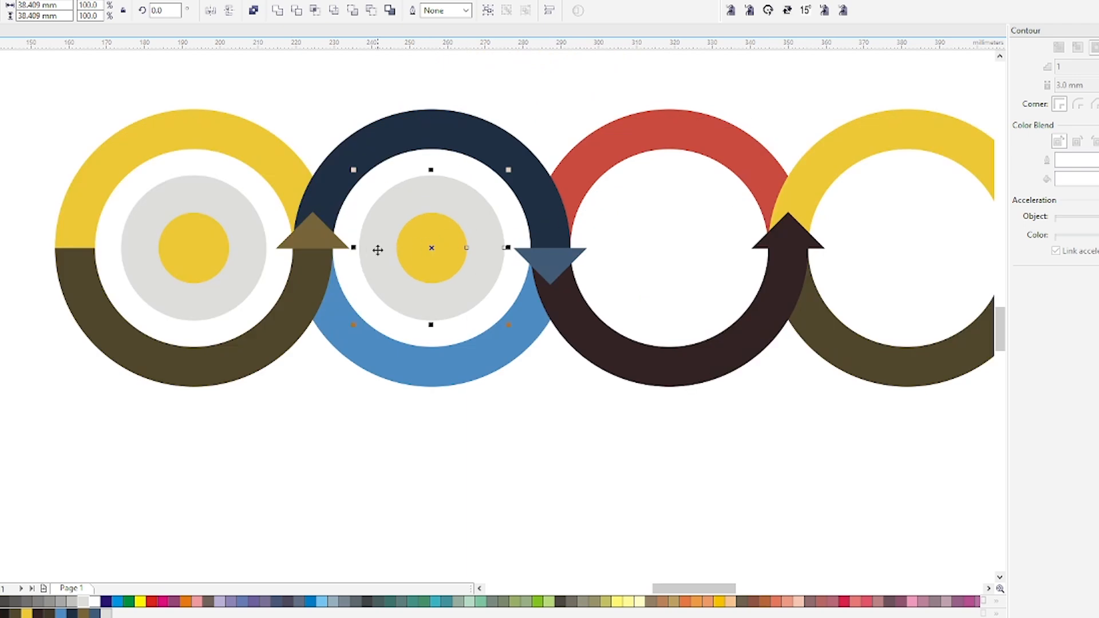
left_click_drag(355, 248, 805, 246)
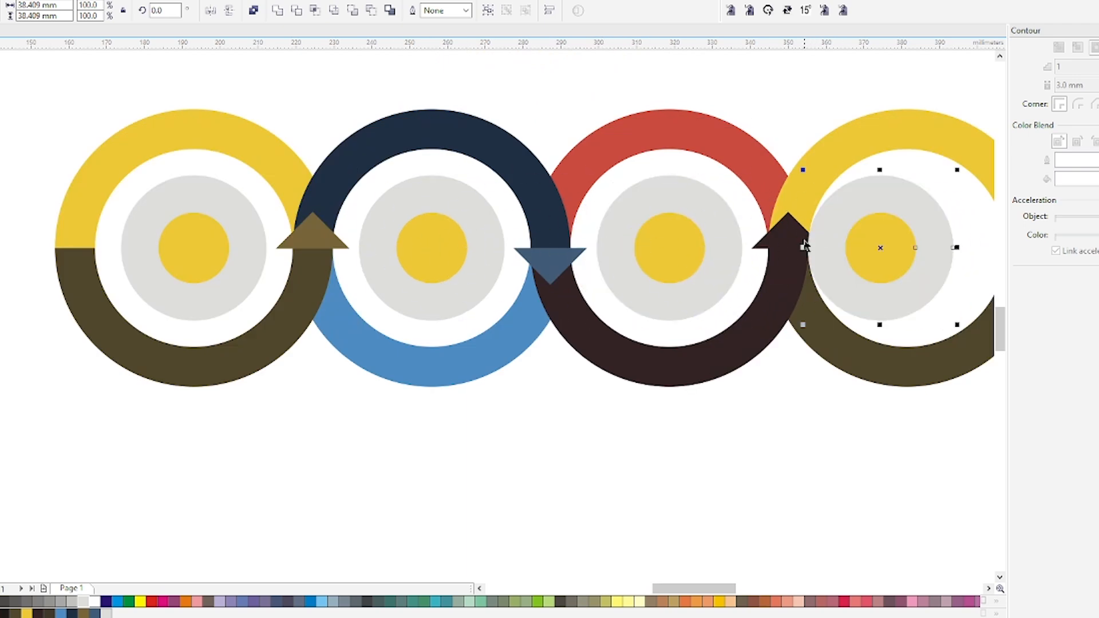
left_click(503, 422)
Fill the inner discs of the second, third and fourth rings with their rings' navy, red and dark olive respectively
left_click(454, 128)
left_click_drag(468, 182, 434, 252)
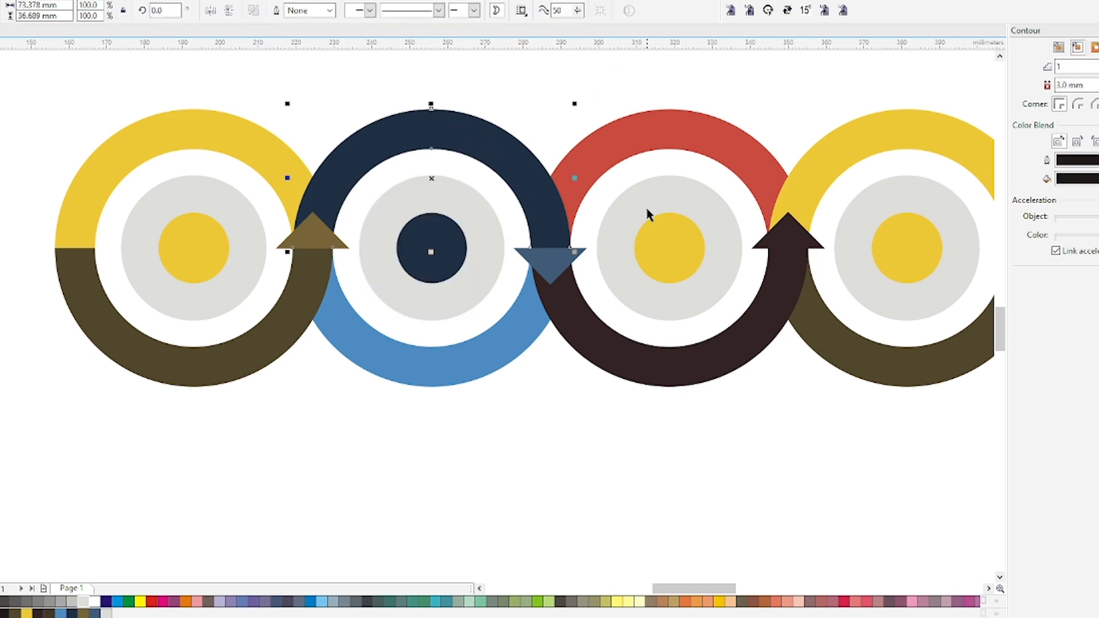
left_click_drag(651, 139, 684, 237)
left_click(840, 155)
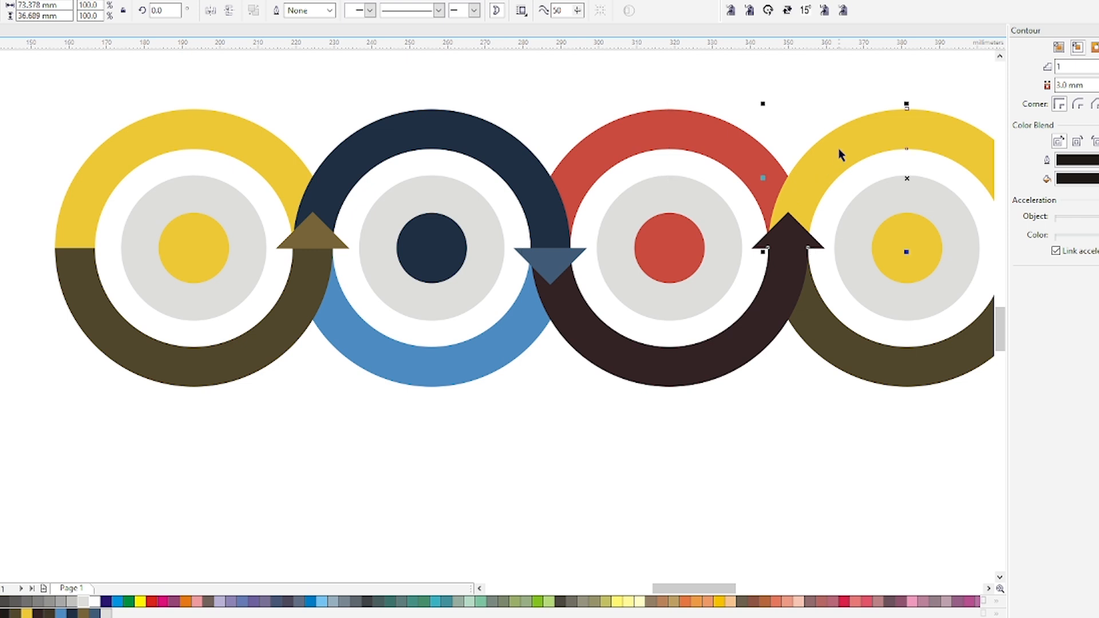
left_click_drag(873, 344, 906, 259)
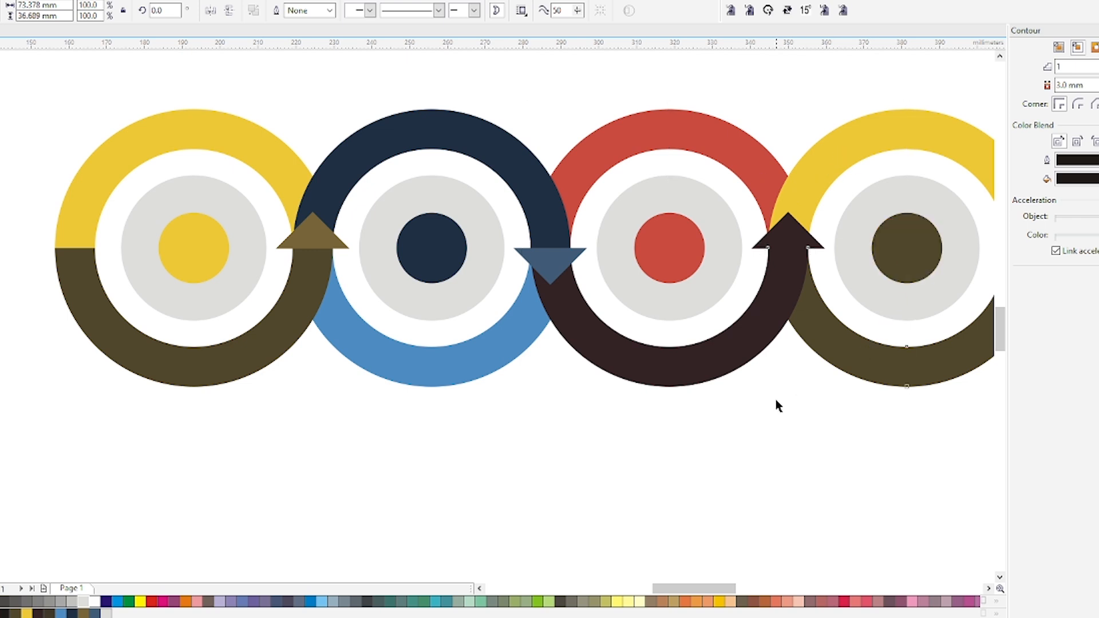
left_click(765, 404)
Compare the recreated infographic with the reference design up close and in a full-screen preview
key("F4")
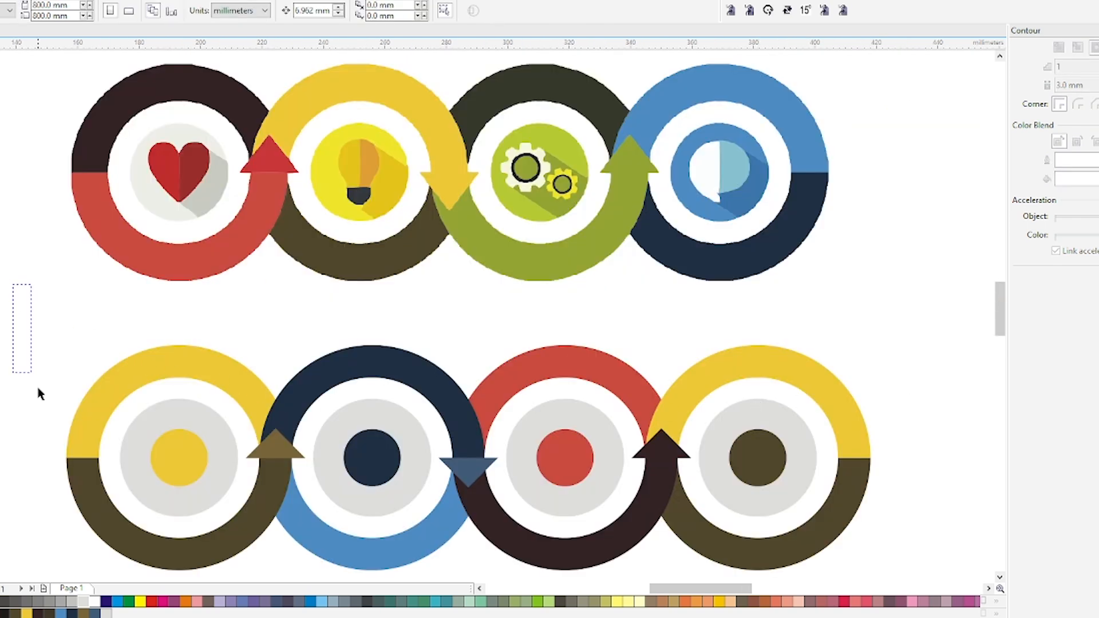
left_click_drag(38, 390, 905, 570)
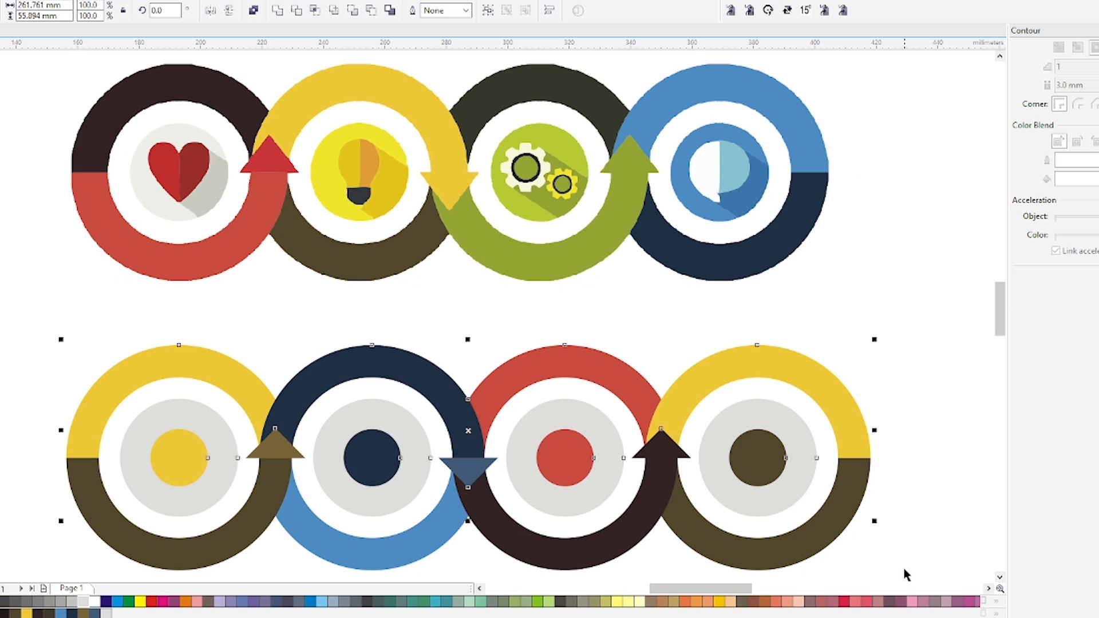
key("shift+F9")
key("shift+F9")
scroll(548, 373, "down", 2)
left_click_drag(774, 294, 147, 503)
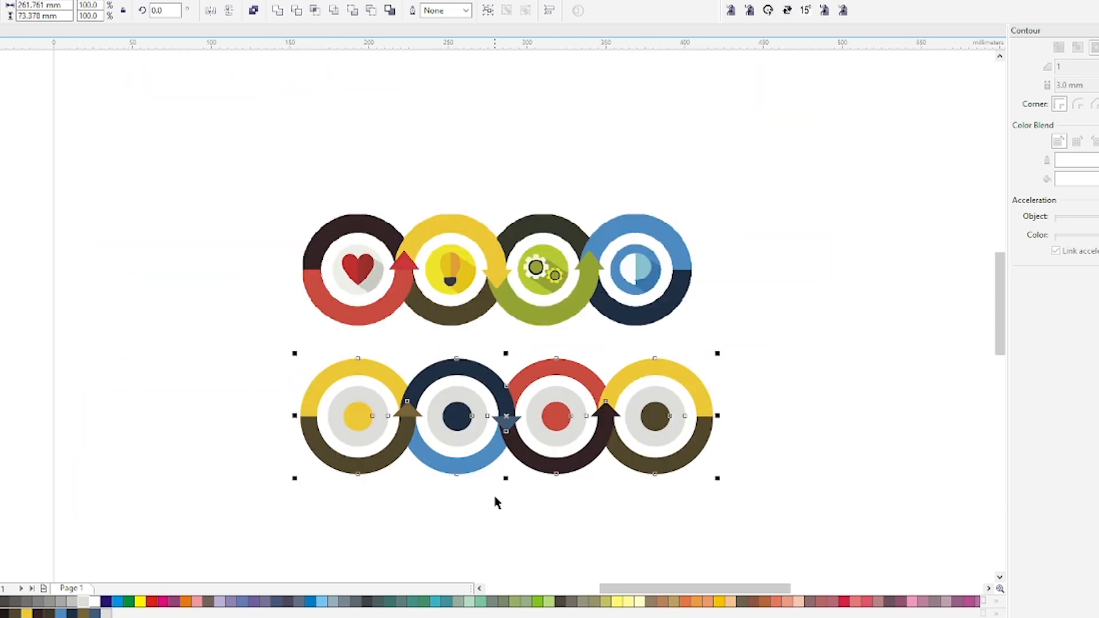
left_click(585, 513)
left_click(491, 283)
left_click_drag(184, 150, 828, 509)
key("shift+F2")
key("F9")
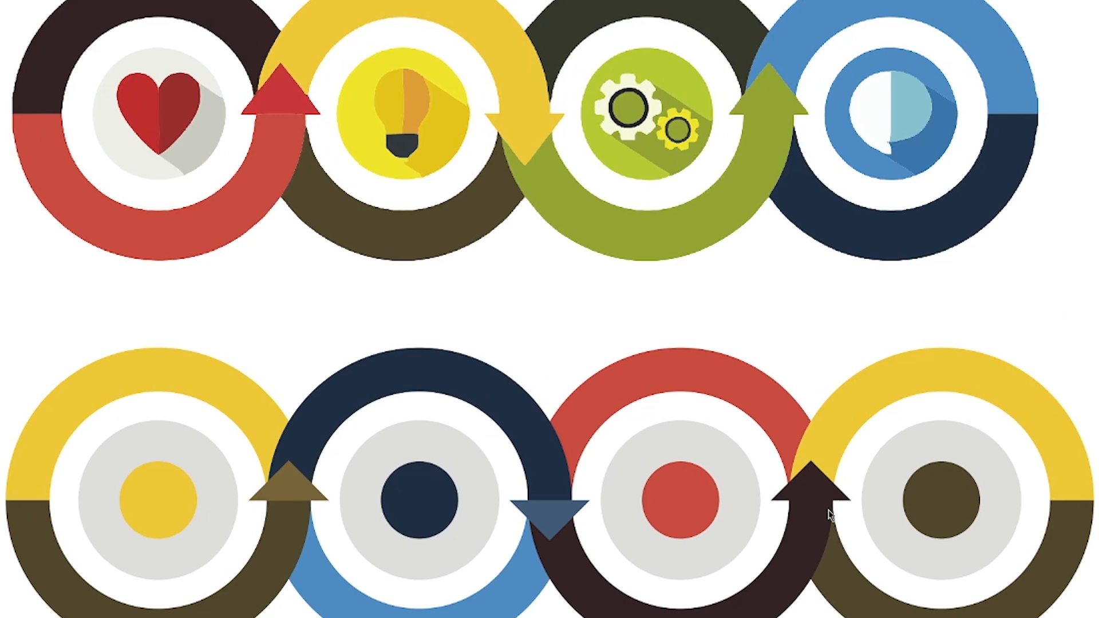